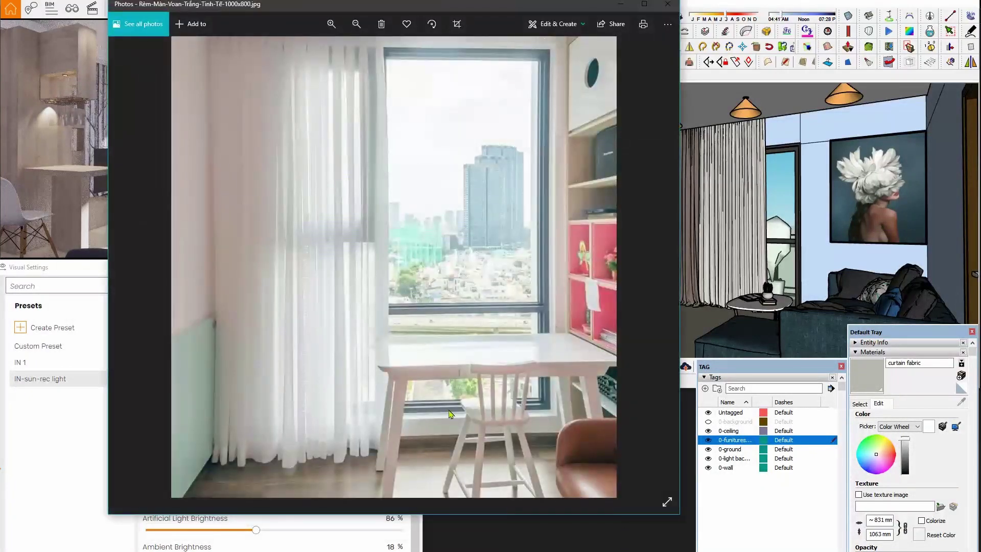
# Step: Zoom and pan the reference photo to study the window edge, table and chair
pyautogui.scroll(1, 362, 314)
pyautogui.scroll(1, 356, 315)
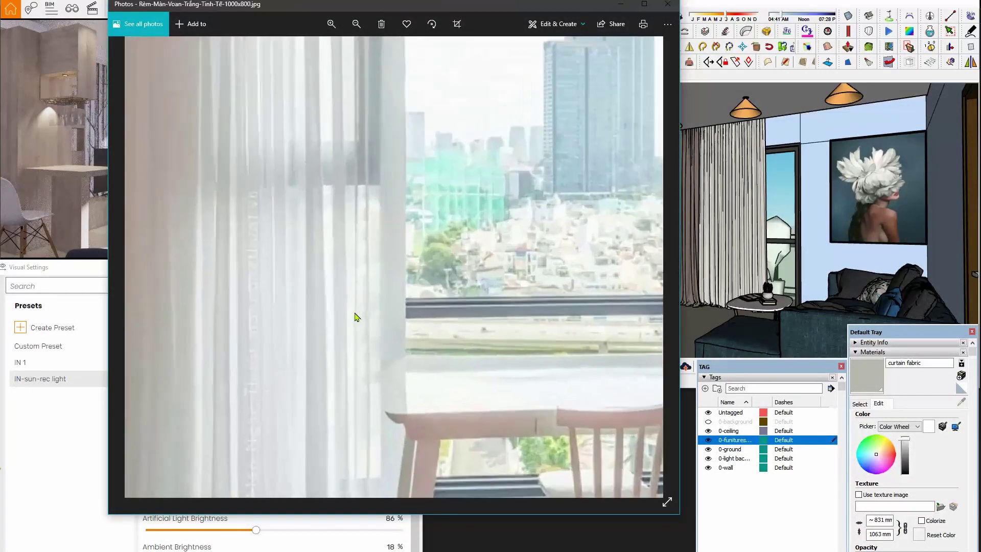
pyautogui.scroll(1, 356, 316)
pyautogui.scroll(1, 356, 317)
pyautogui.scroll(-1, 356, 317)
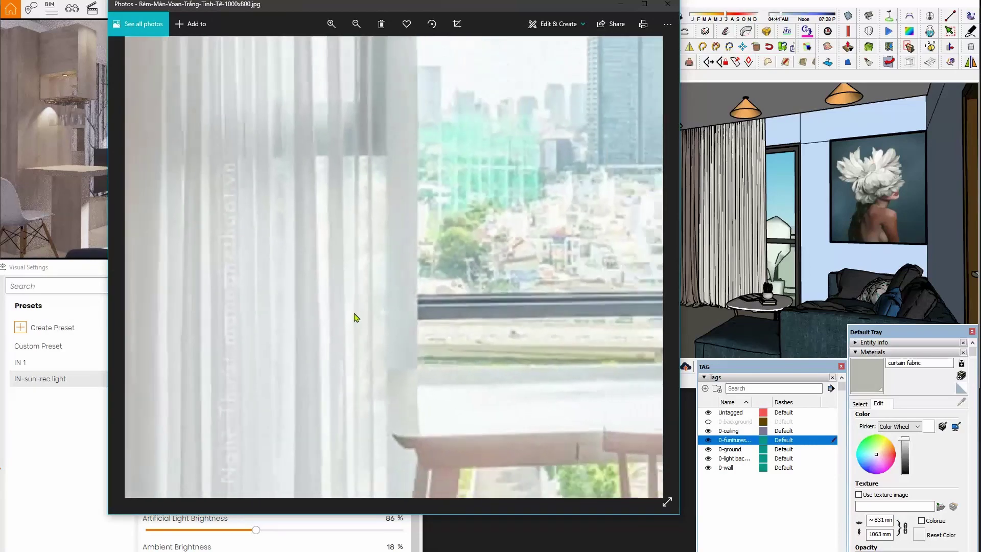
pyautogui.scroll(-1, 356, 317)
pyautogui.scroll(-1, 348, 281)
pyautogui.moveTo(341, 250)
pyautogui.mouseDown()
pyautogui.moveTo(376, 356)
pyautogui.moveTo(444, 383)
pyautogui.mouseUp()
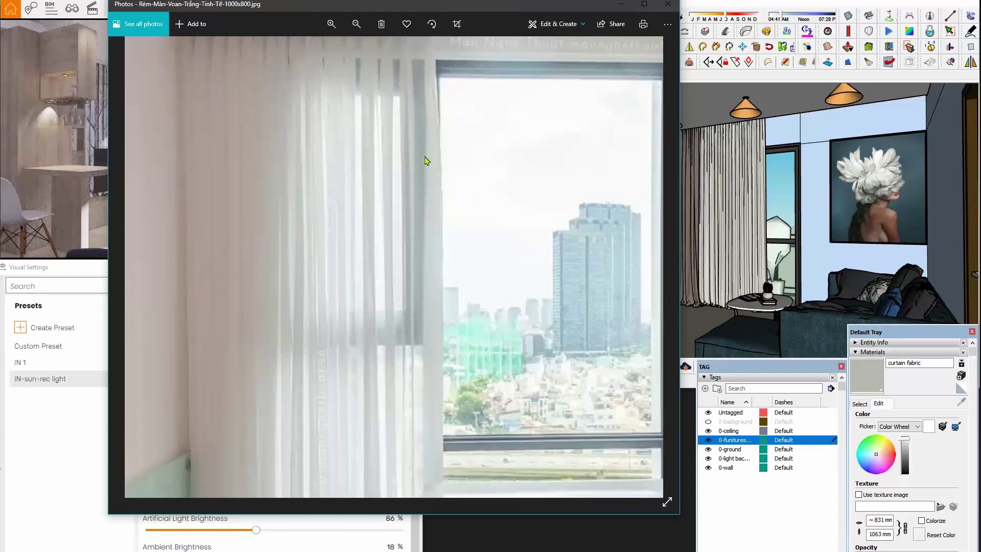
pyautogui.moveTo(396, 287); pyautogui.dragTo(394, 245)
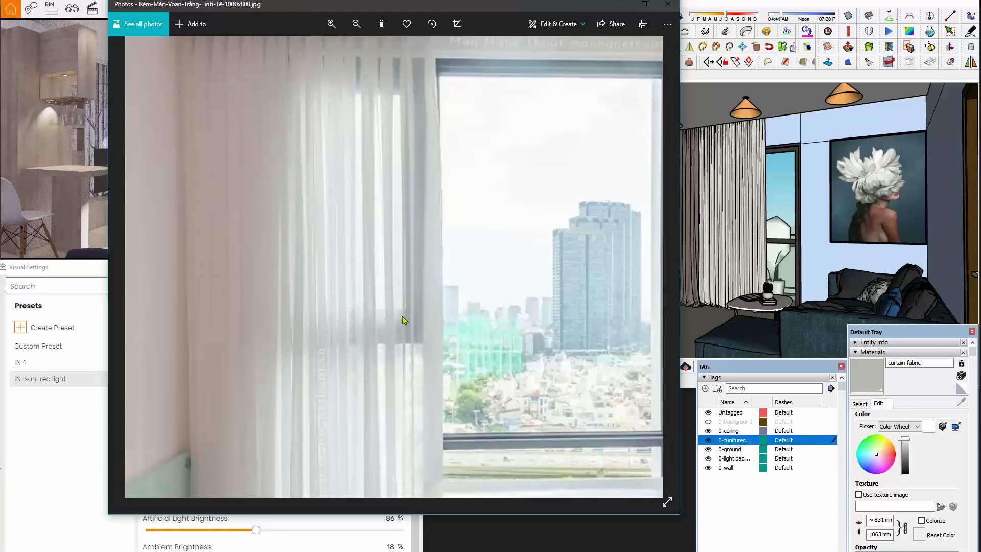
pyautogui.moveTo(394, 335); pyautogui.dragTo(387, 256)
pyautogui.moveTo(388, 302); pyautogui.dragTo(388, 238)
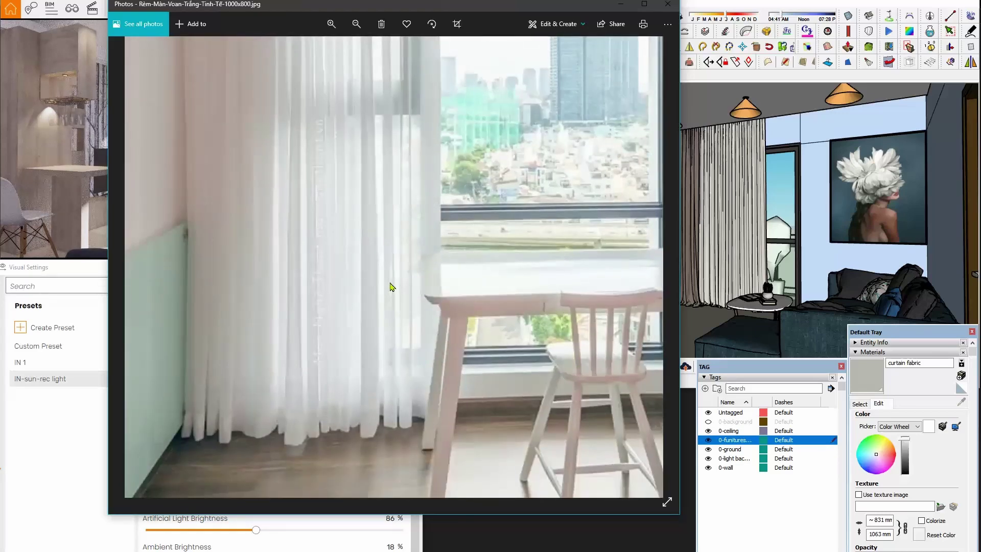
pyautogui.scroll(1, 385, 408)
pyautogui.scroll(1, 386, 407)
pyautogui.scroll(1, 385, 408)
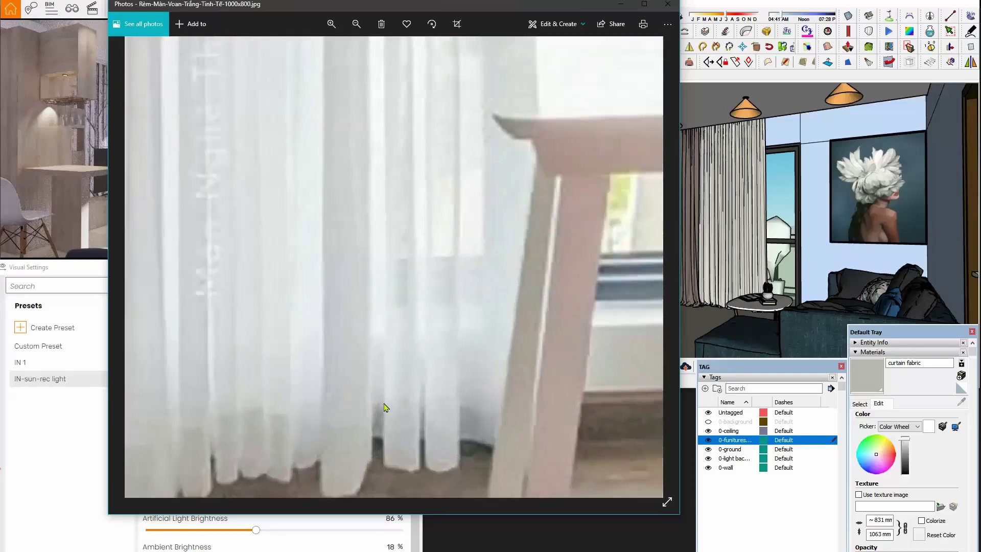
pyautogui.scroll(1, 386, 407)
pyautogui.scroll(-1, 385, 407)
pyautogui.scroll(-1, 385, 407)
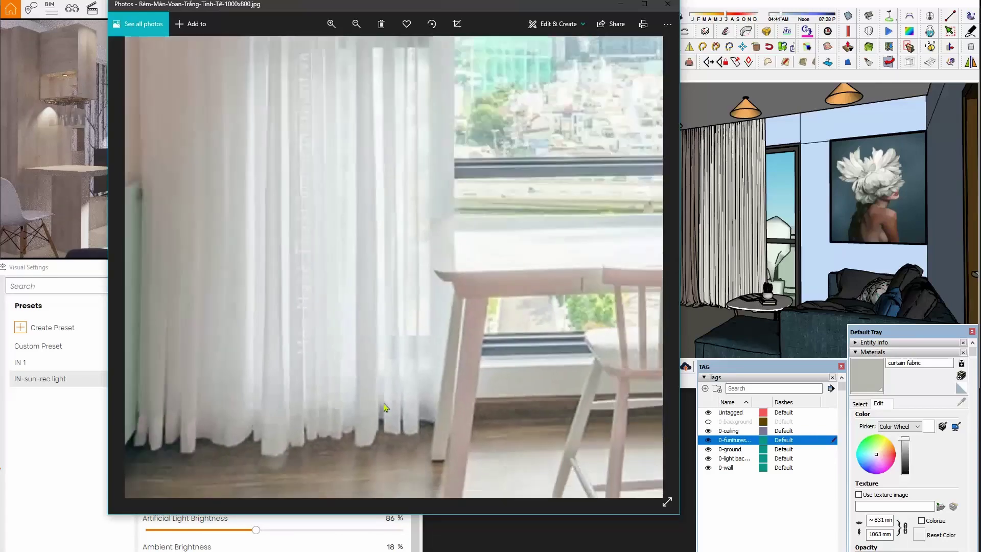
pyautogui.scroll(-1, 386, 407)
pyautogui.scroll(-1, 385, 407)
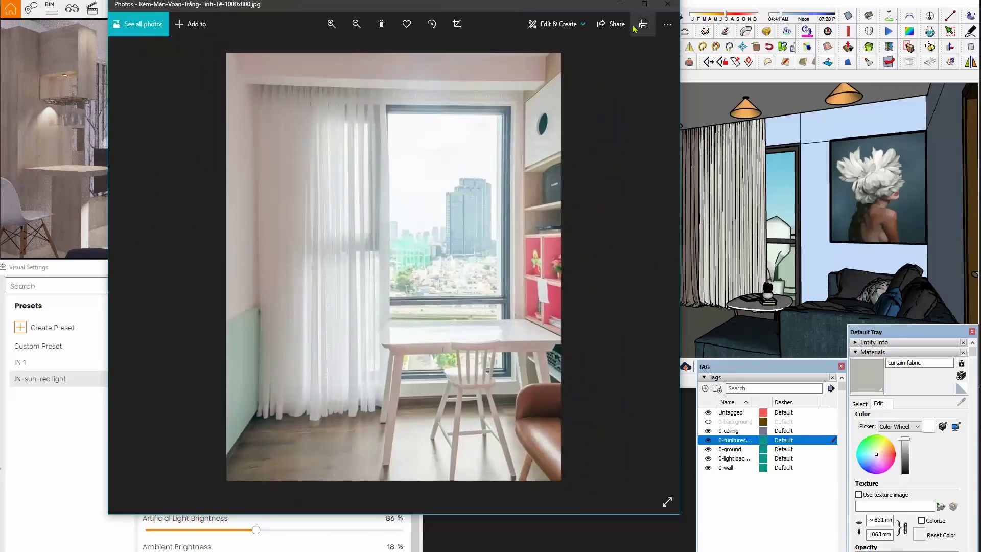
# Step: Put the photo away and sample the curtain's fabric material with the Materials eyedropper
pyautogui.click(622, 5)
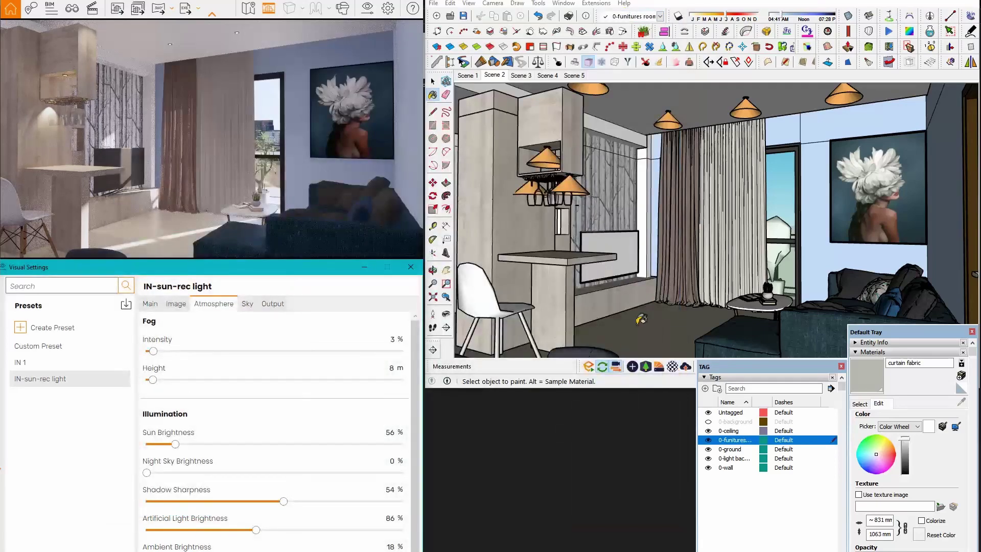
pyautogui.click(860, 404)
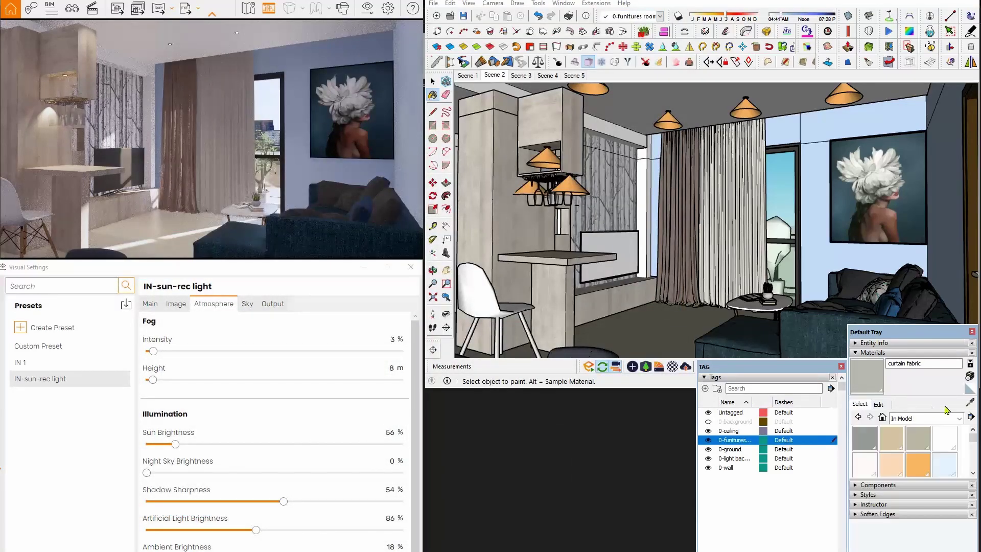
pyautogui.click(972, 403)
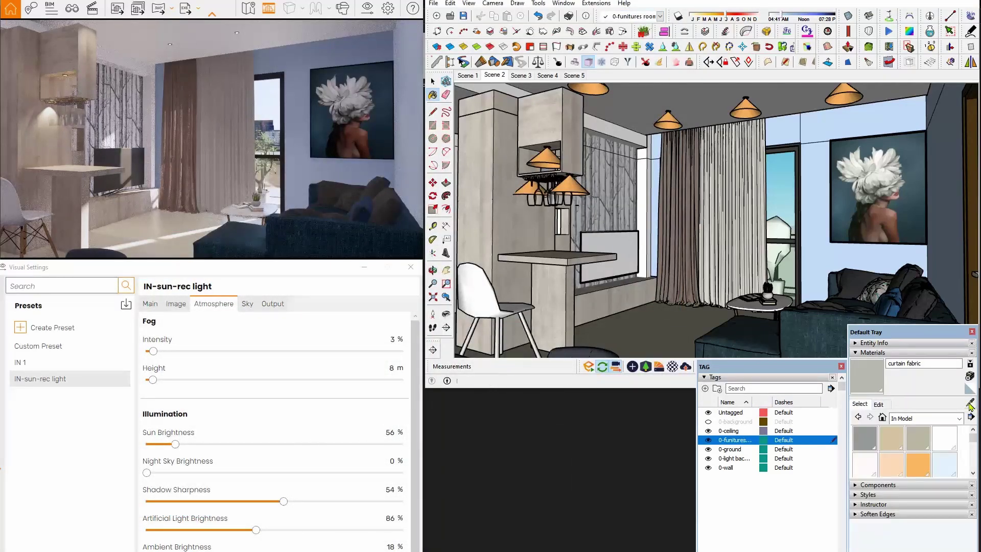
pyautogui.click(742, 239)
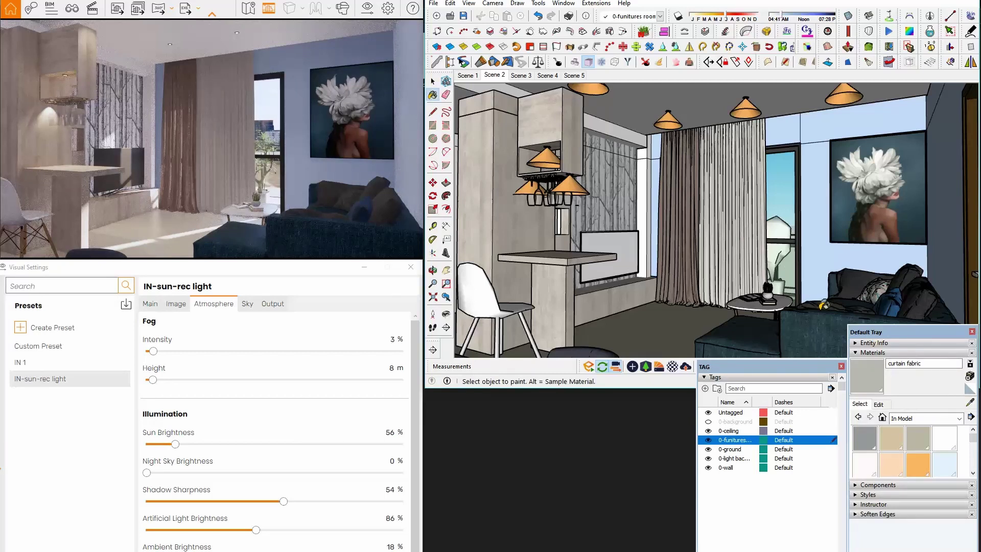
pyautogui.click(924, 363)
# Step: Tour Scenes 3, 4, 5 and 2, ending with the fabric's colour and texture settings shown
pyautogui.click(521, 76)
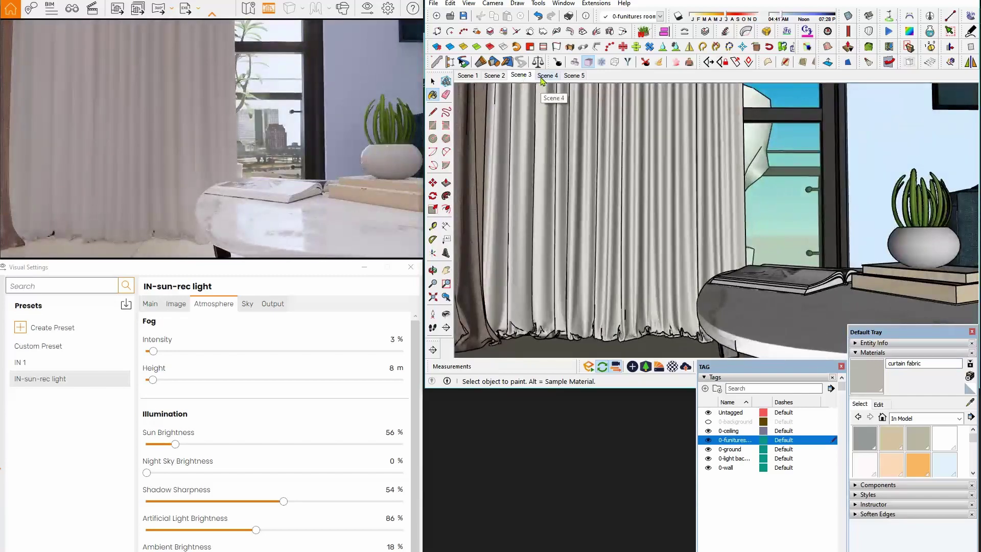
pyautogui.click(542, 79)
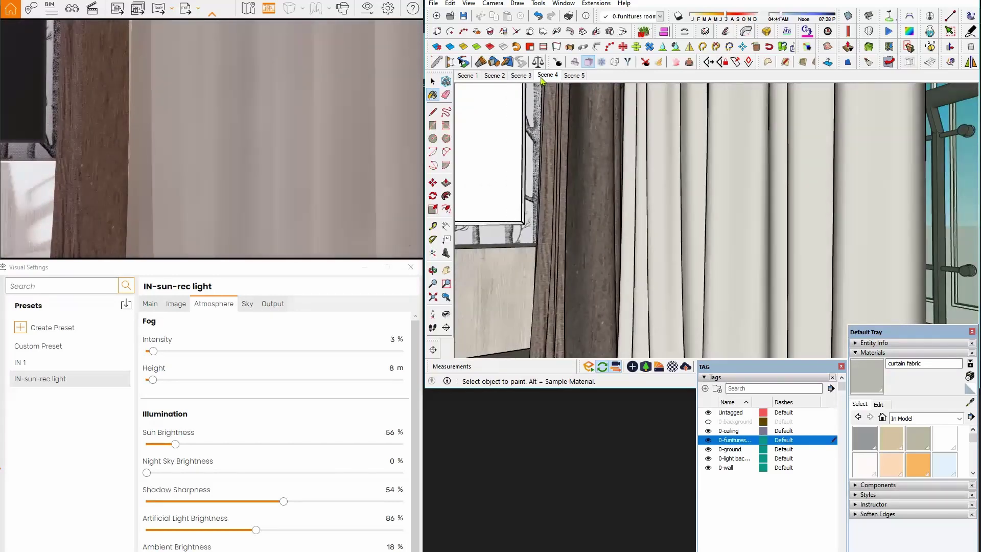
pyautogui.moveTo(696, 167)
pyautogui.mouseDown(button='middle')
pyautogui.moveTo(669, 174)
pyautogui.moveTo(624, 125)
pyautogui.mouseUp(button='middle')
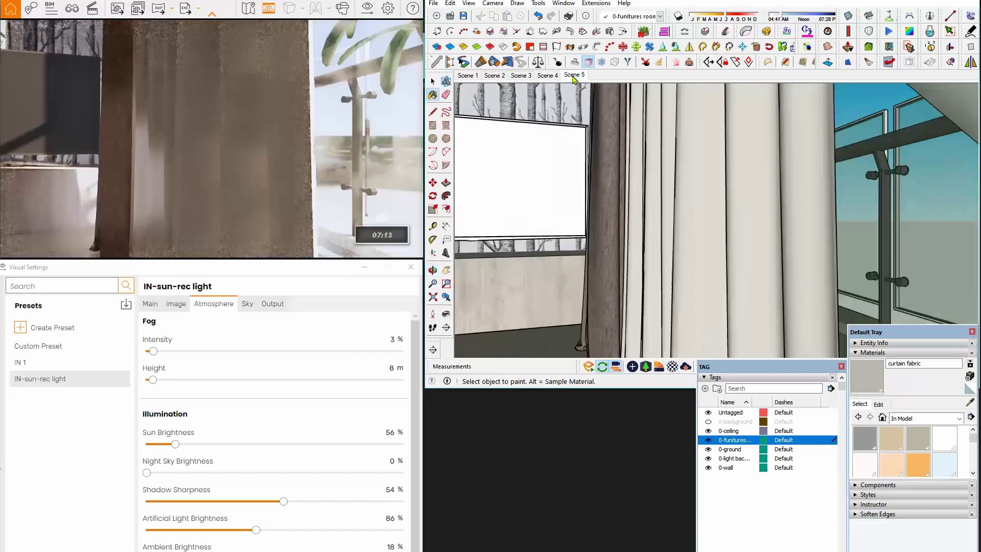
pyautogui.click(574, 75)
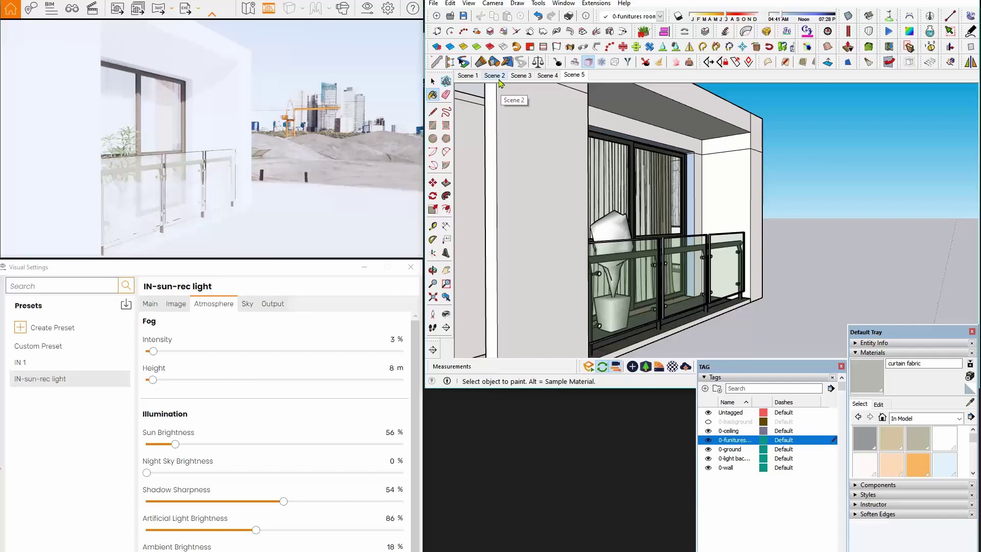
pyautogui.click(520, 75)
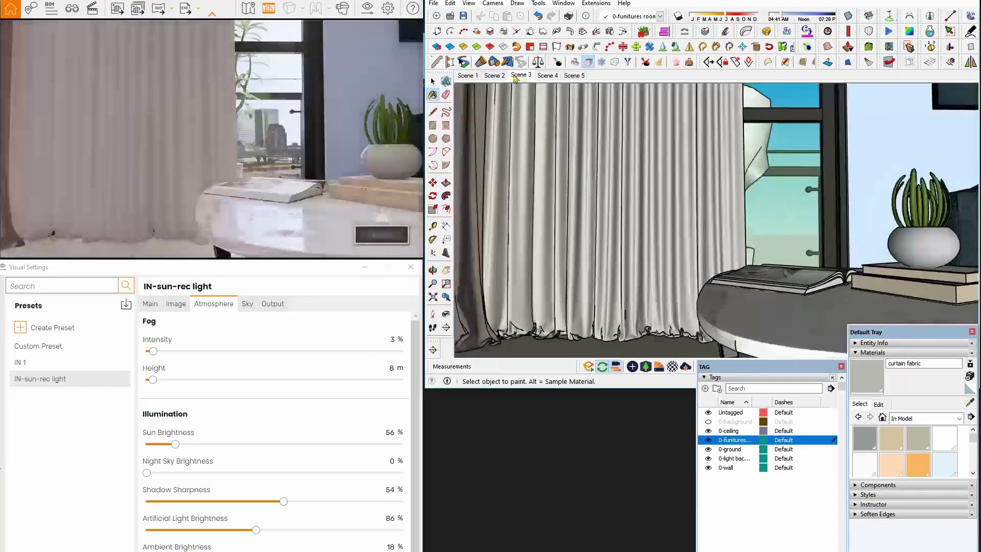
pyautogui.click(498, 80)
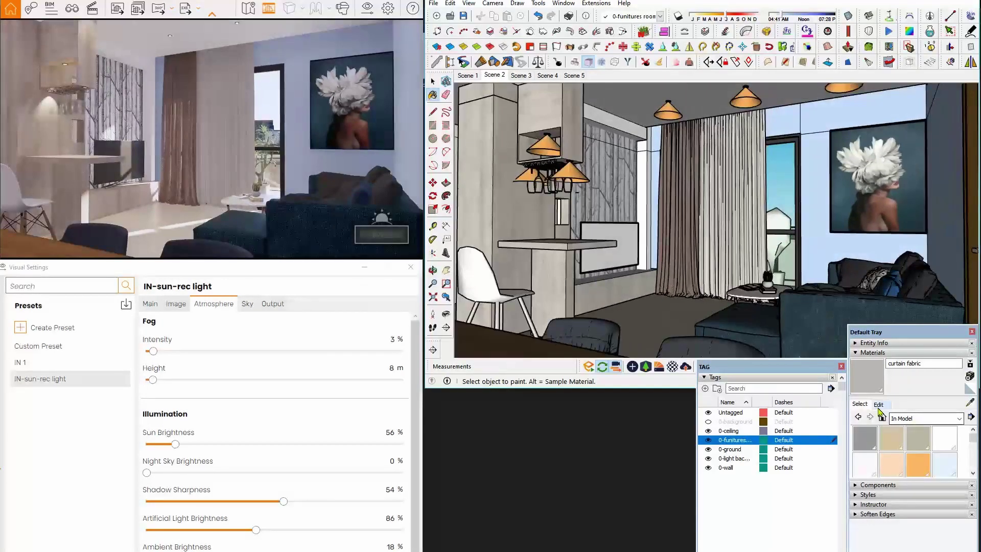
pyautogui.click(879, 404)
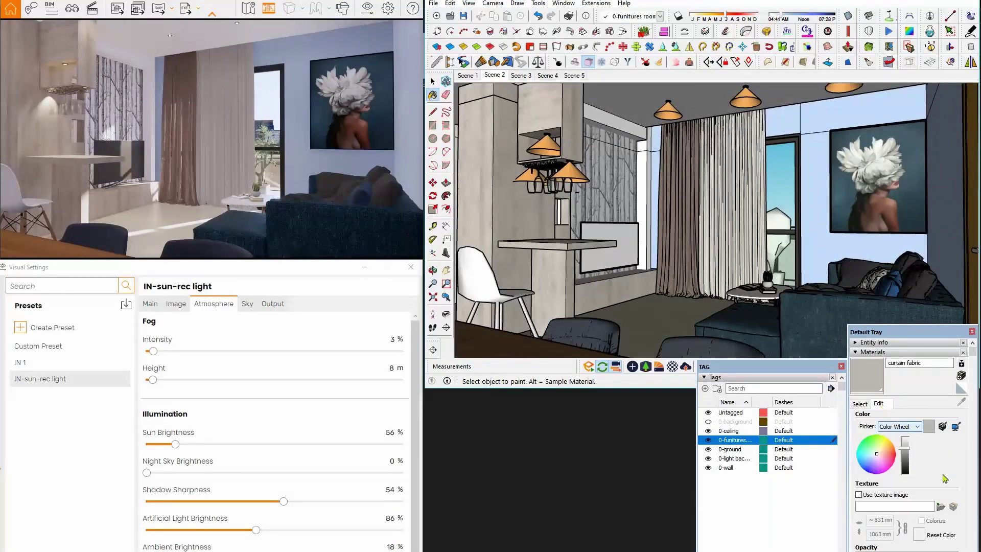
# Step: Load Fabric19_disp.jpg as the curtain fabric texture and view it in the Scene 4 close-up
pyautogui.click(858, 495)
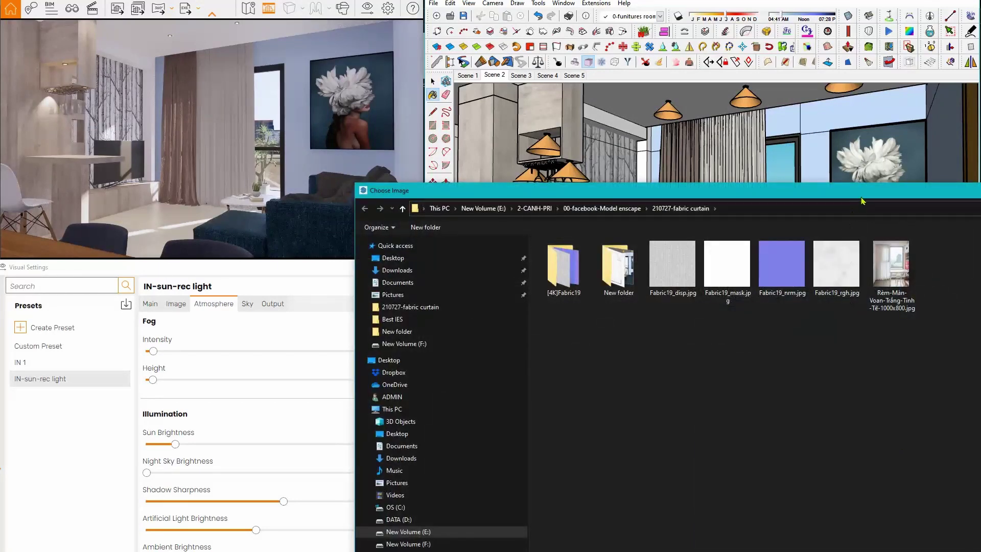
pyautogui.moveTo(862, 201); pyautogui.dragTo(528, 80)
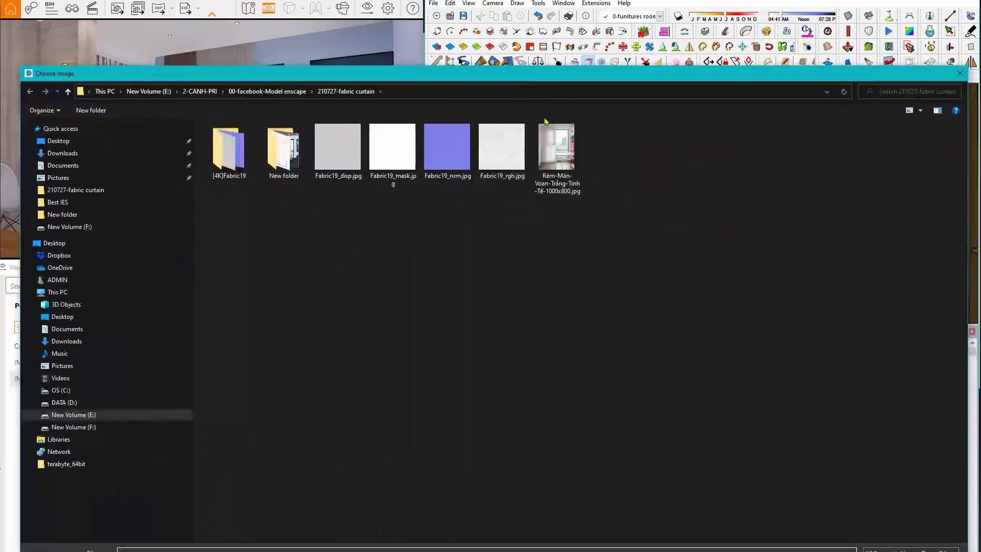
pyautogui.moveTo(337, 151)
pyautogui.click(338, 171)
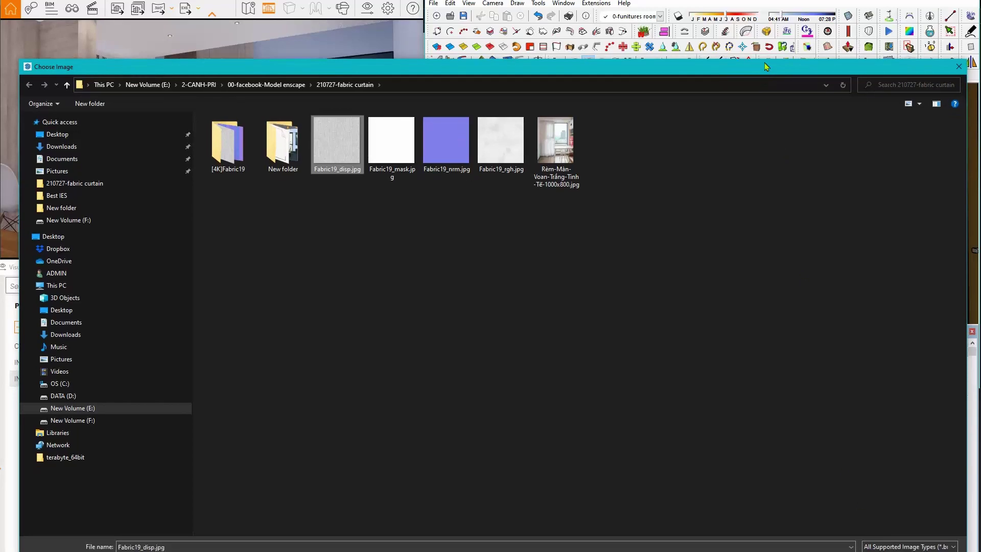
pyautogui.click(871, 526)
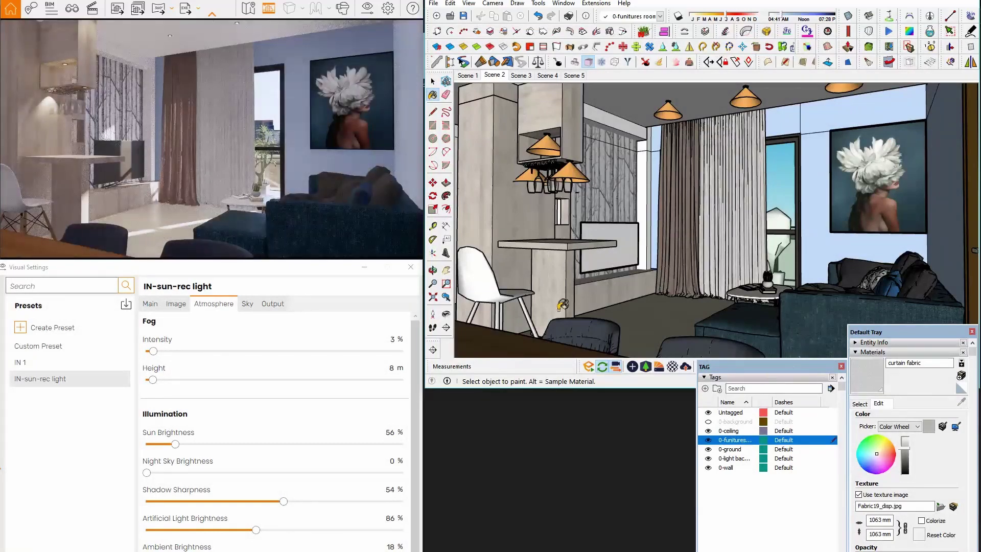
pyautogui.click(545, 76)
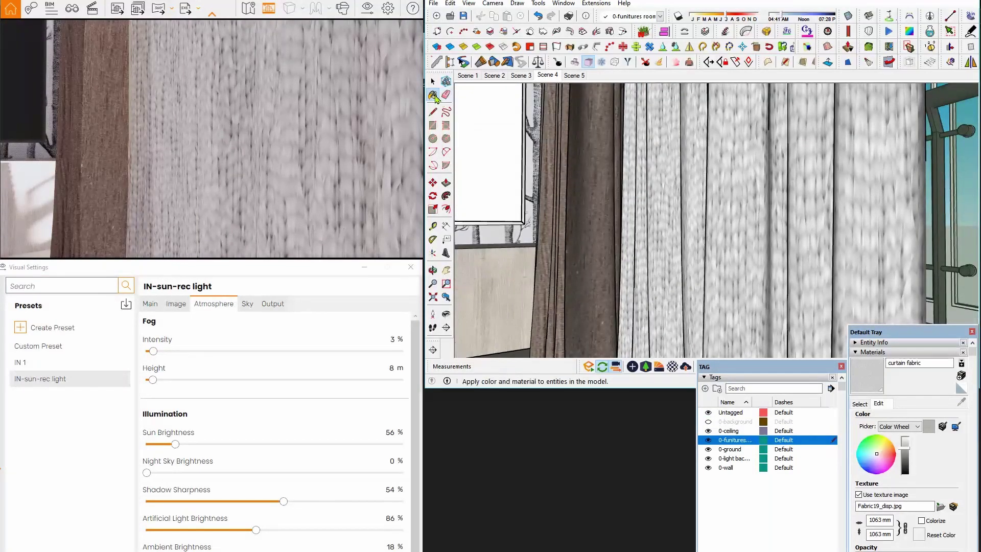
# Step: Set the curtain fabric texture width to 150 mm and orbit in close to the folds
pyautogui.click(433, 81)
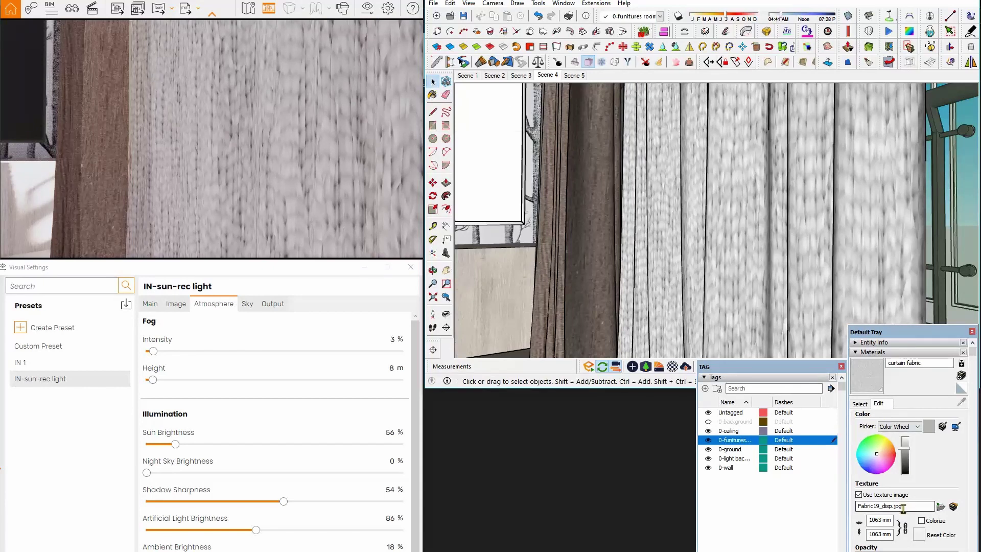
pyautogui.moveTo(871, 520); pyautogui.dragTo(897, 518)
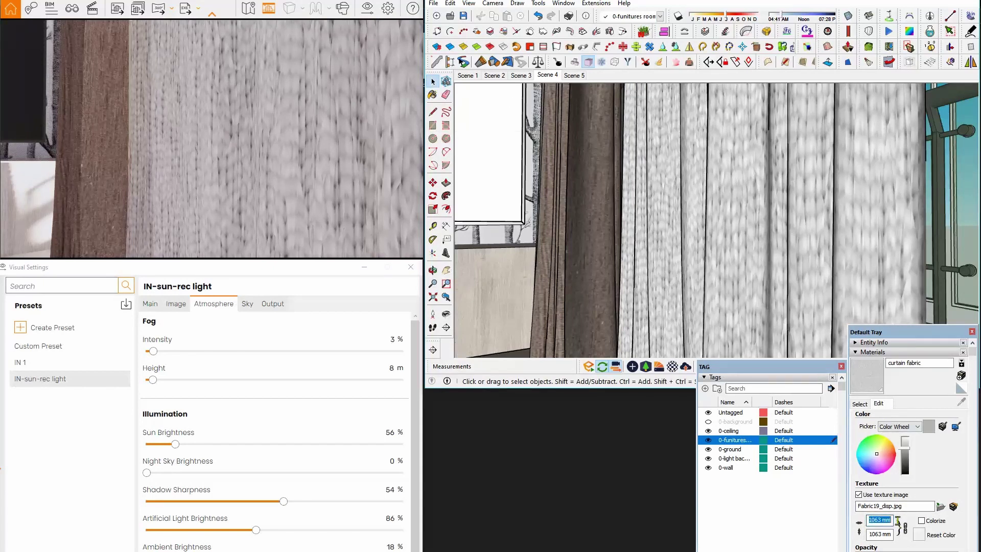
pyautogui.write('1')
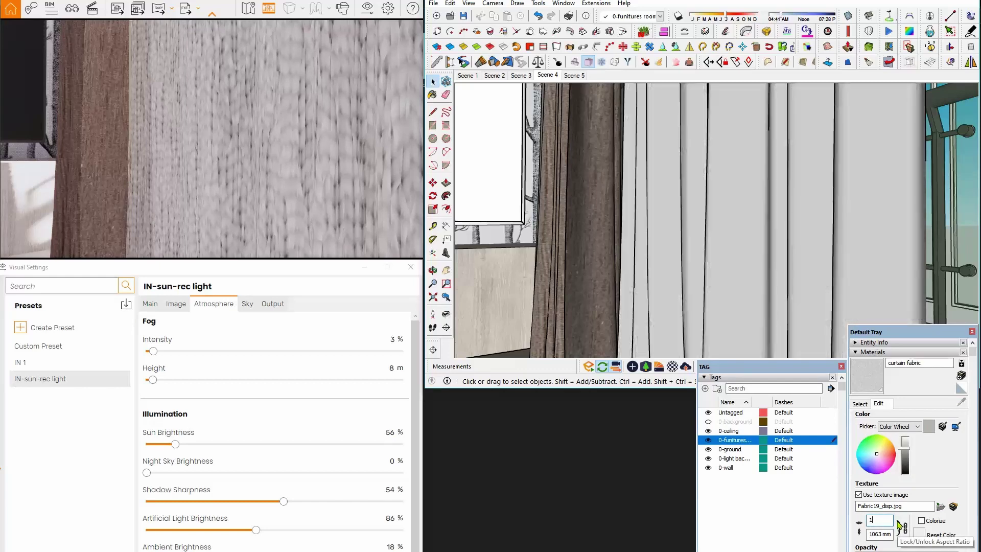
pyautogui.write('50')
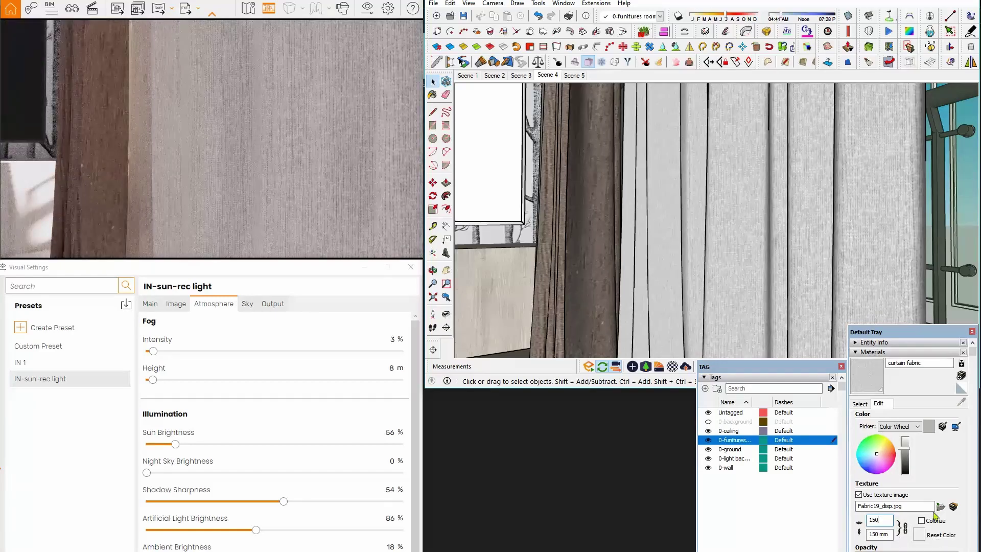
pyautogui.moveTo(713, 273); pyautogui.dragTo(767, 261, button='middle')
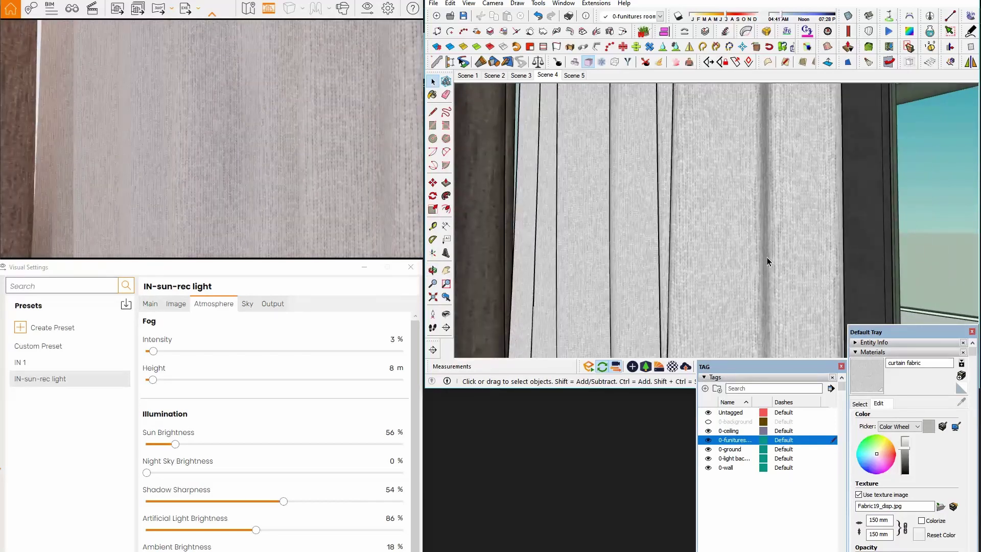
# Step: In the Enscape Material Editor, try lime green and PowderBlue tints, then reset the tint to white
pyautogui.click(673, 367)
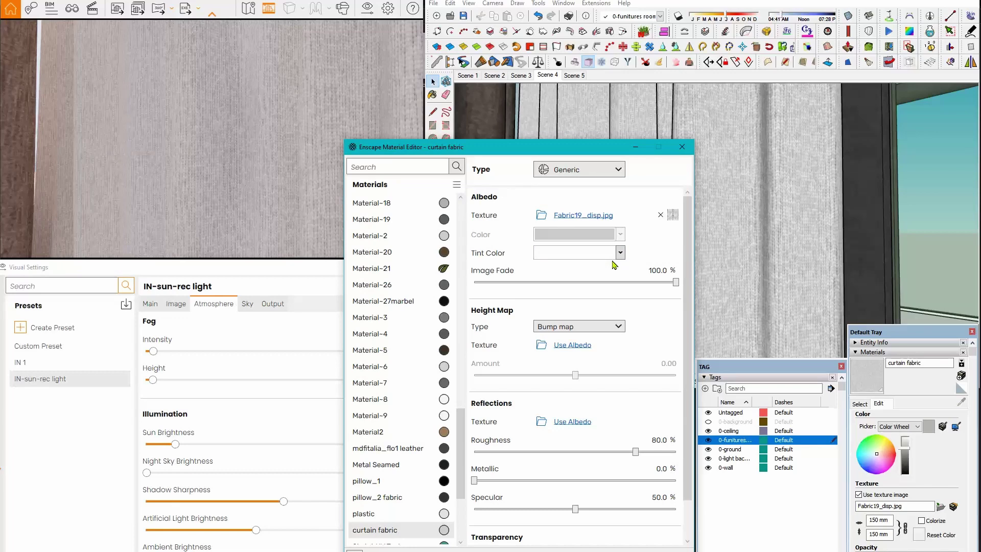
pyautogui.click(621, 254)
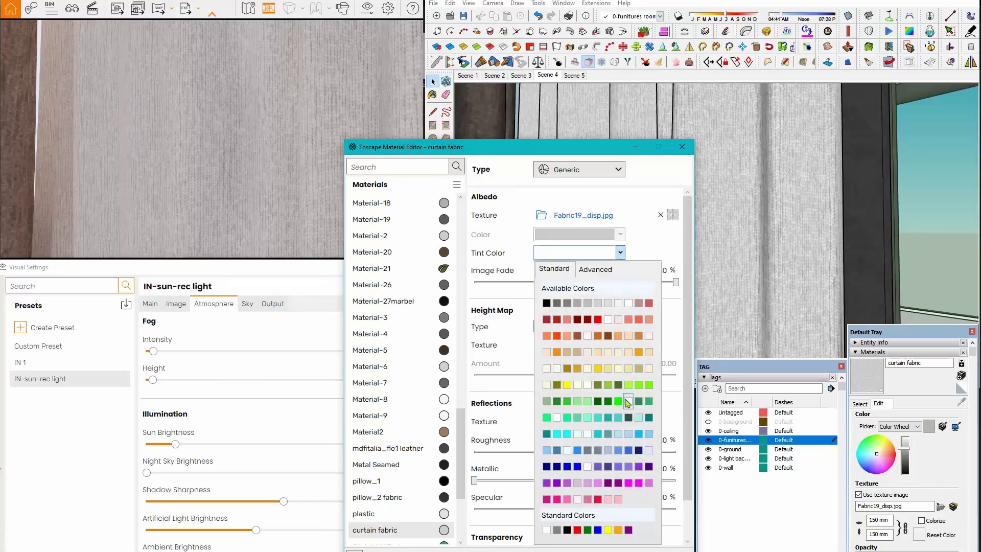
pyautogui.click(633, 391)
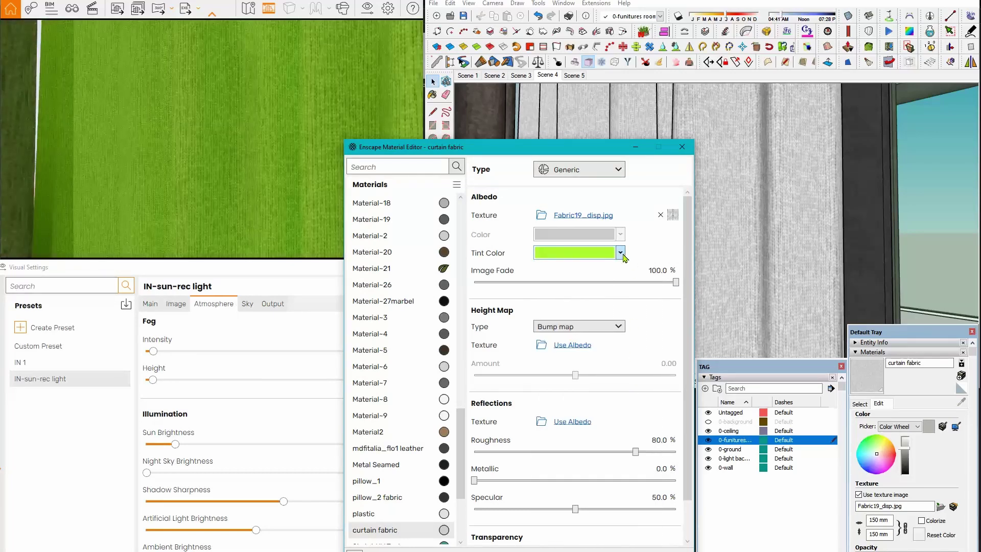
pyautogui.click(621, 253)
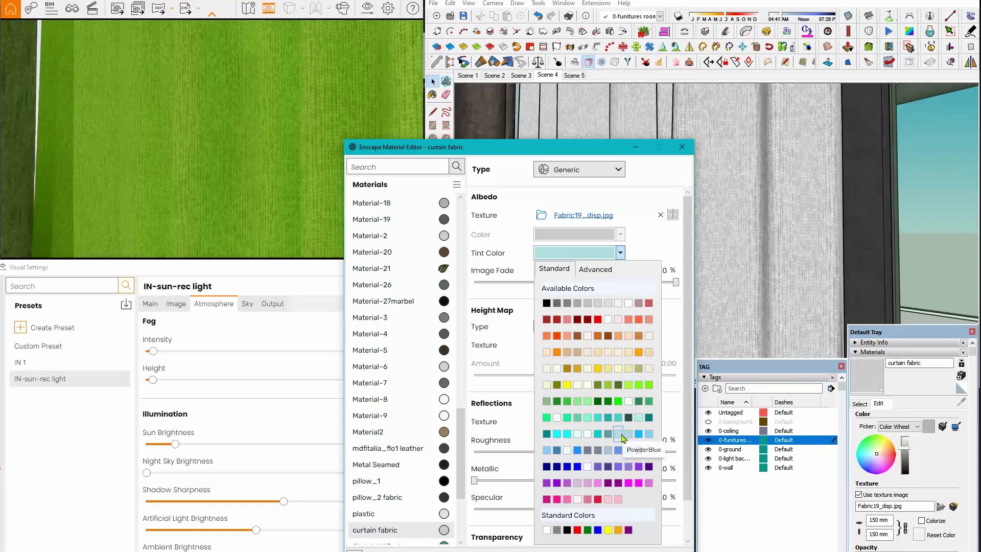
pyautogui.click(618, 434)
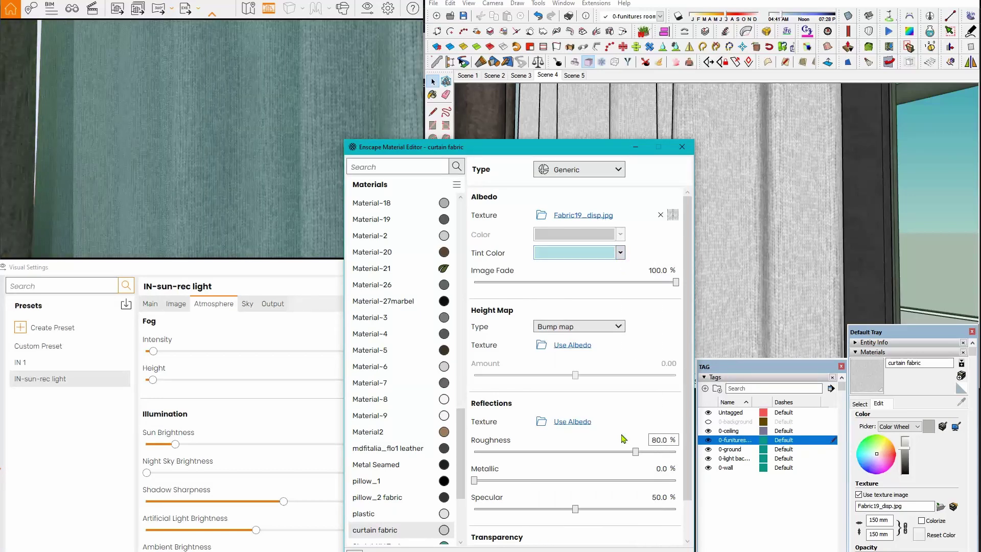
pyautogui.click(620, 253)
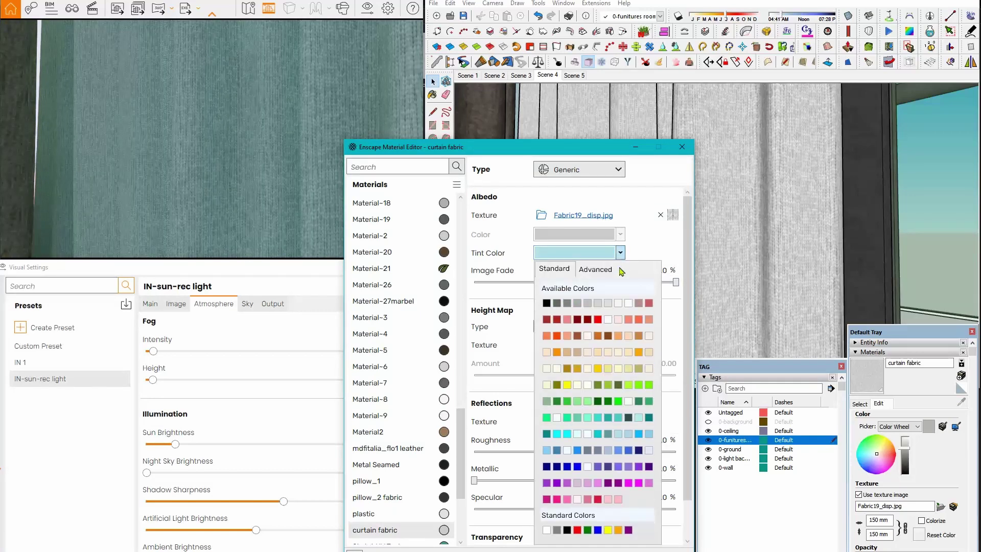
pyautogui.click(628, 302)
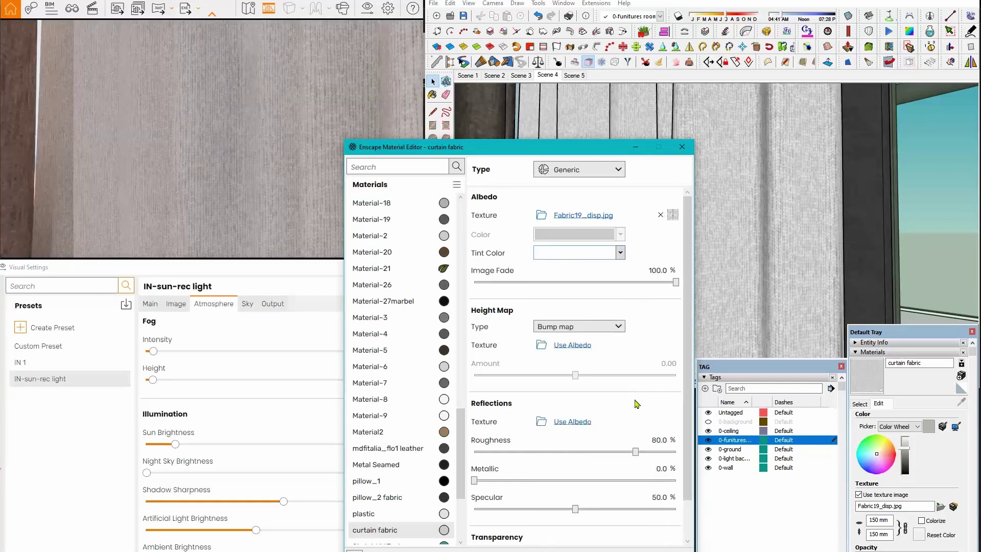
pyautogui.scroll(-1, 595, 353)
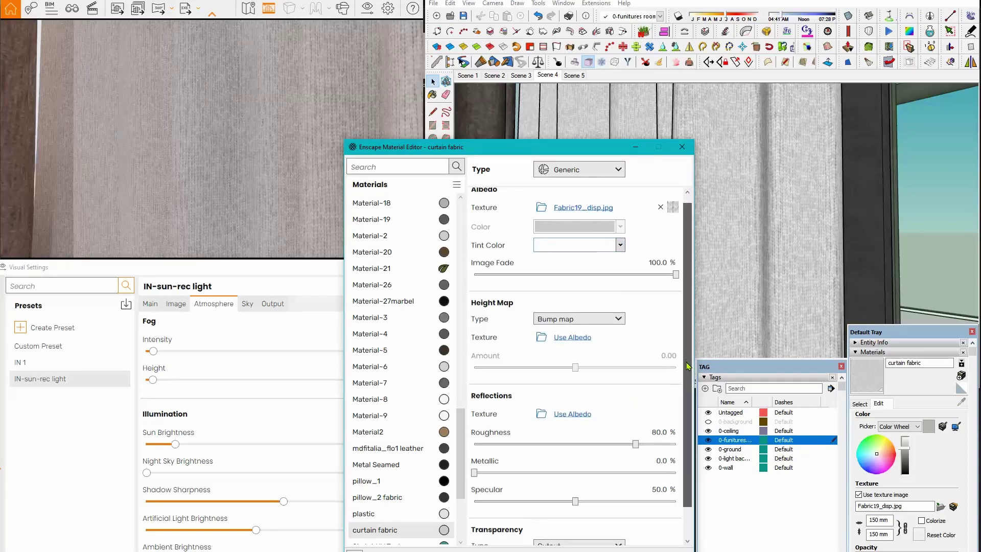
# Step: Use Fabric19_disp.jpg as the height map, then choose Fabric19_nrm.jpg as the bump texture
pyautogui.click(572, 338)
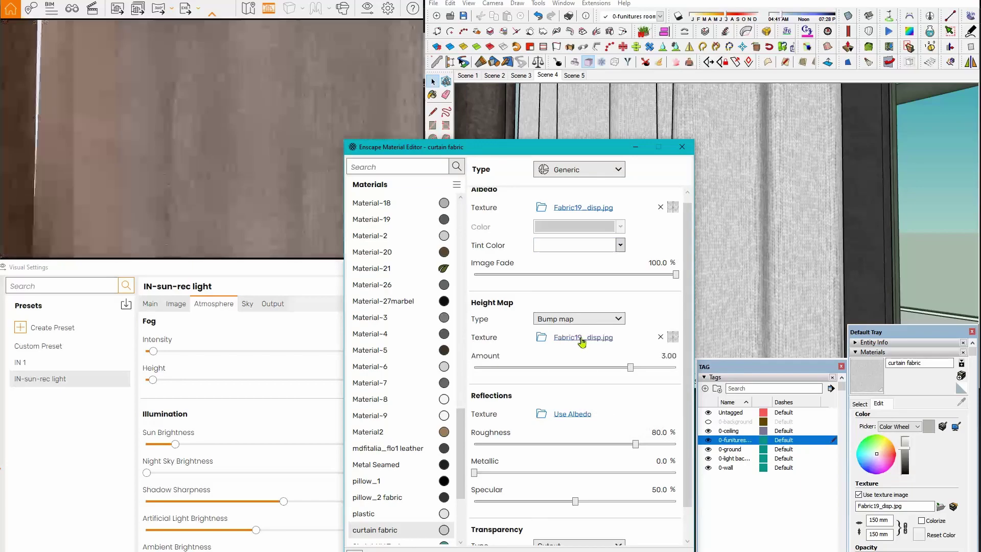
pyautogui.click(583, 338)
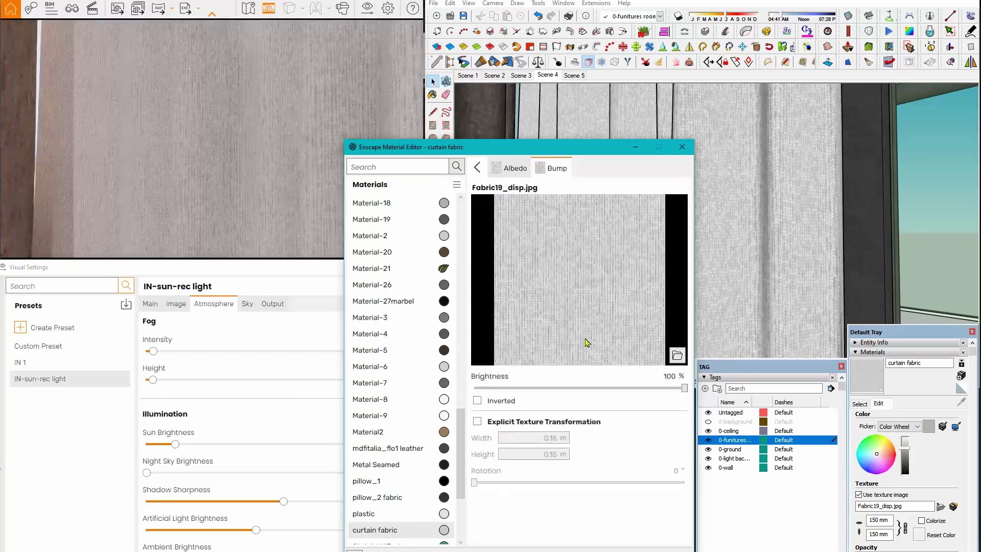
pyautogui.click(677, 356)
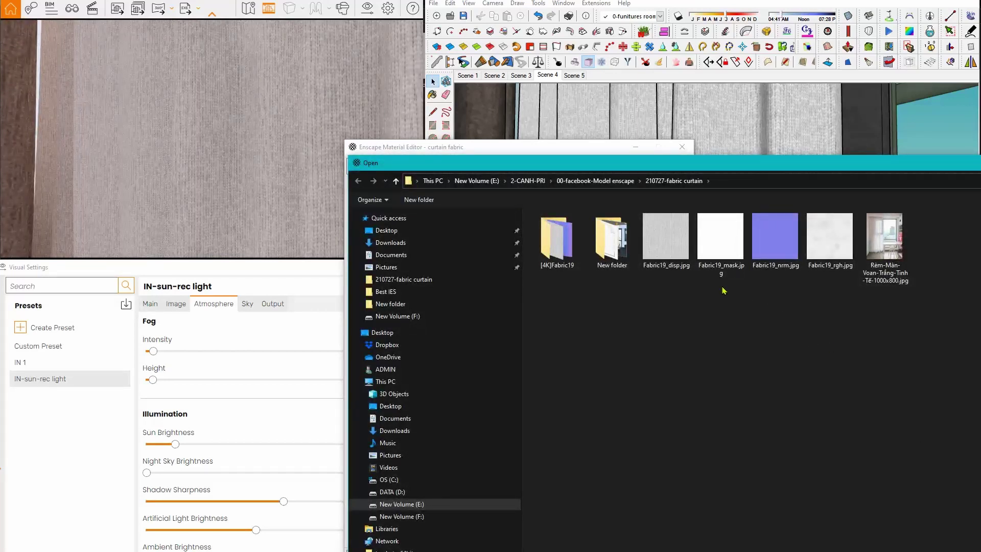
pyautogui.click(769, 255)
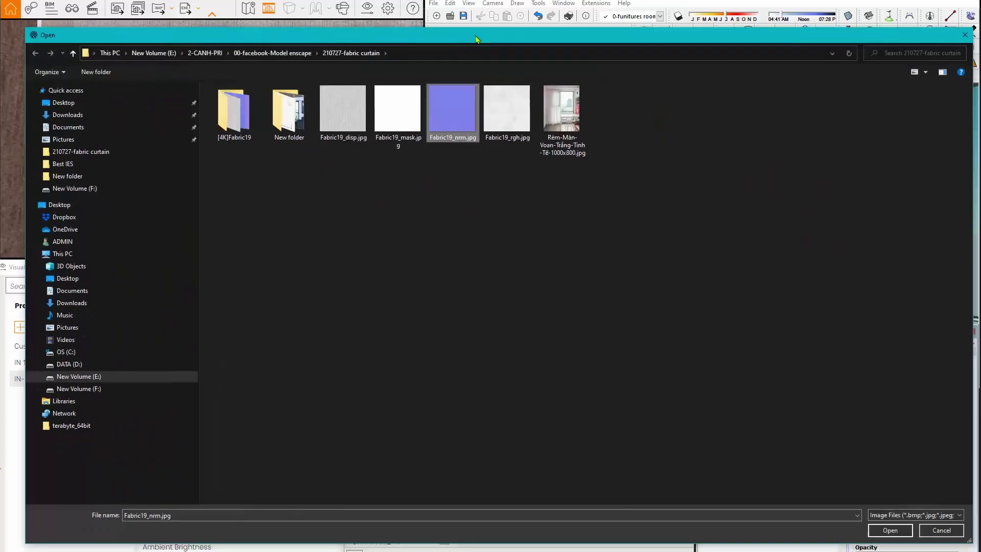
# Step: Load Fabric19_nrm.jpg as the normal map and raise its intensity to 200%
pyautogui.moveTo(941, 212); pyautogui.dragTo(659, 212)
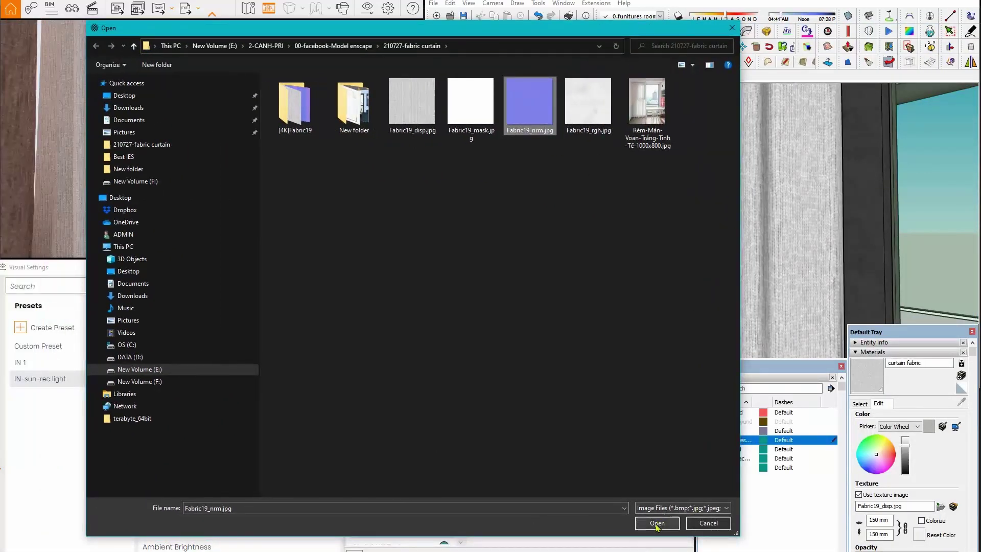
pyautogui.click(657, 523)
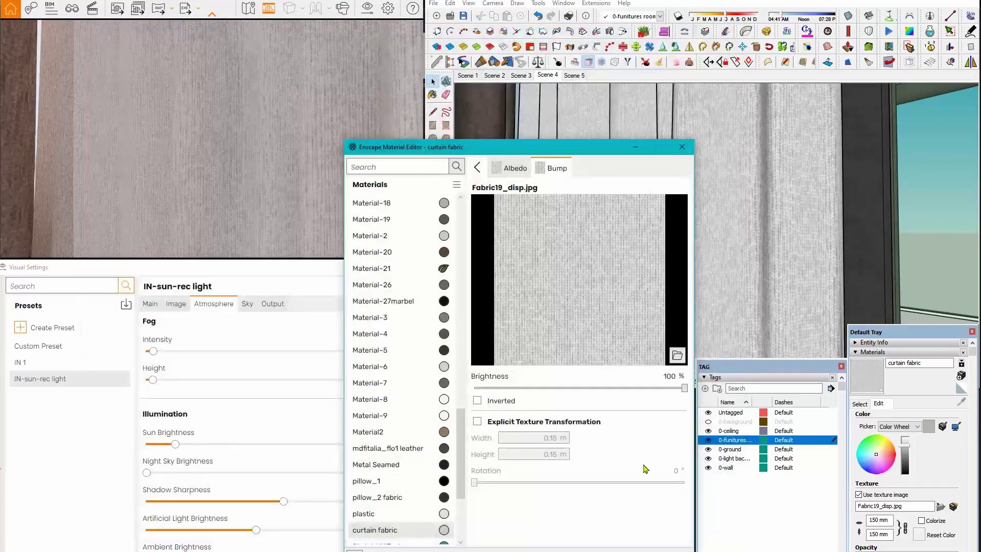
pyautogui.click(476, 168)
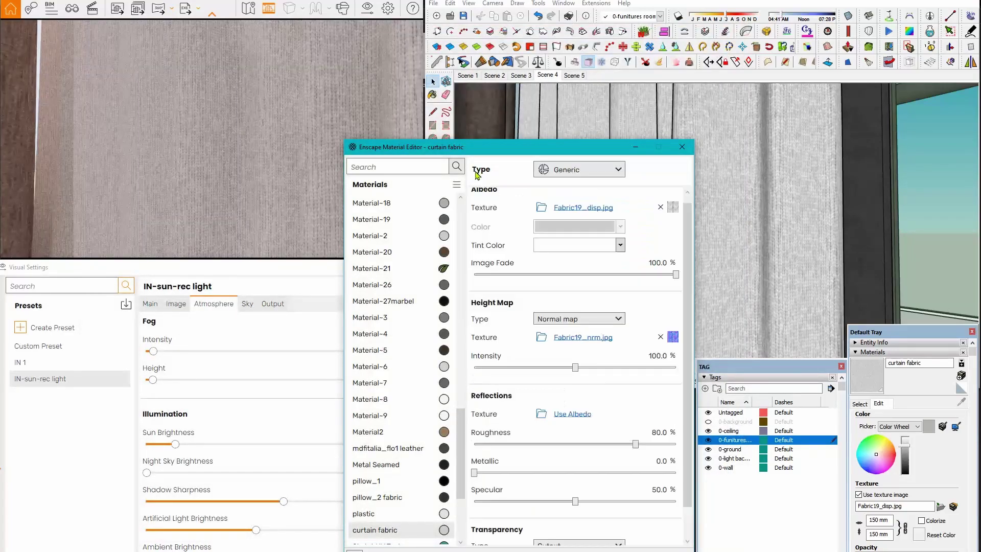
pyautogui.moveTo(575, 367); pyautogui.dragTo(679, 369)
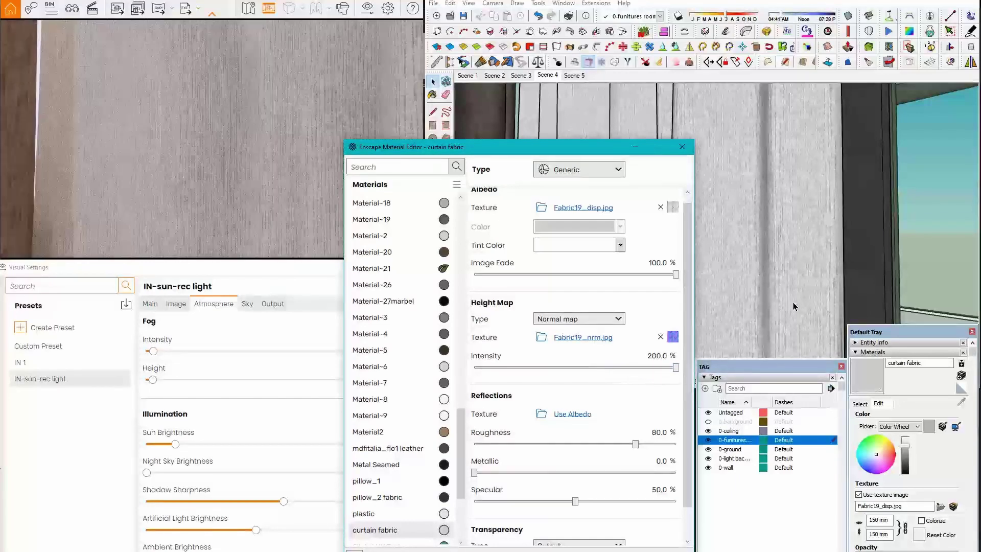
# Step: Orbit toward the balcony glass railing and open the albedo texture's details
pyautogui.click(806, 298)
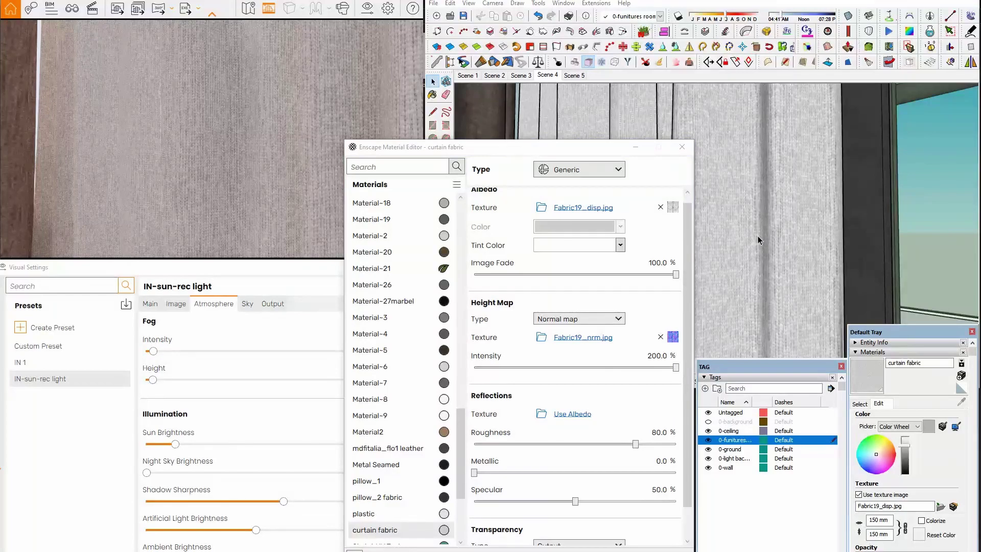
pyautogui.moveTo(759, 240)
pyautogui.mouseDown(button='middle')
pyautogui.moveTo(764, 227)
pyautogui.moveTo(786, 257)
pyautogui.mouseUp(button='middle')
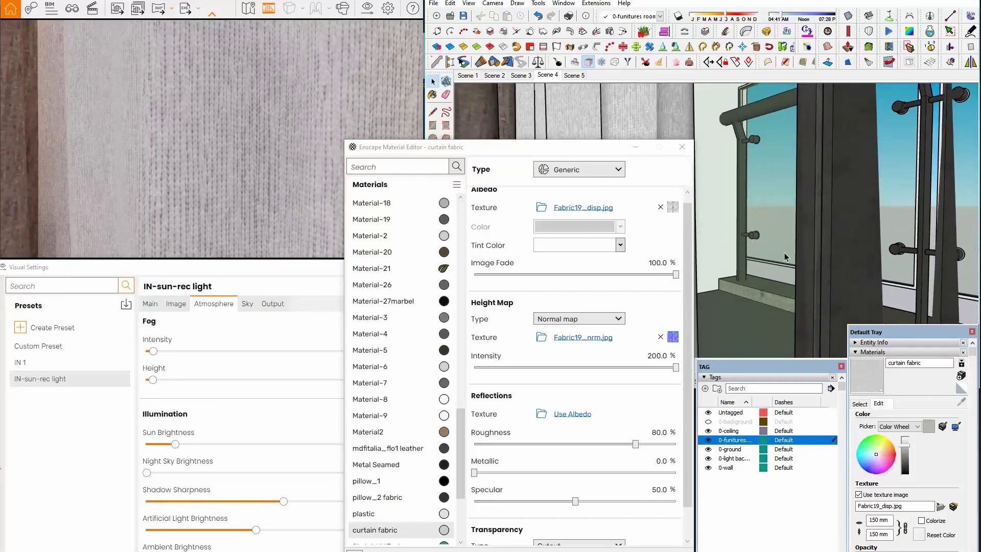
pyautogui.scroll(1, 687, 255)
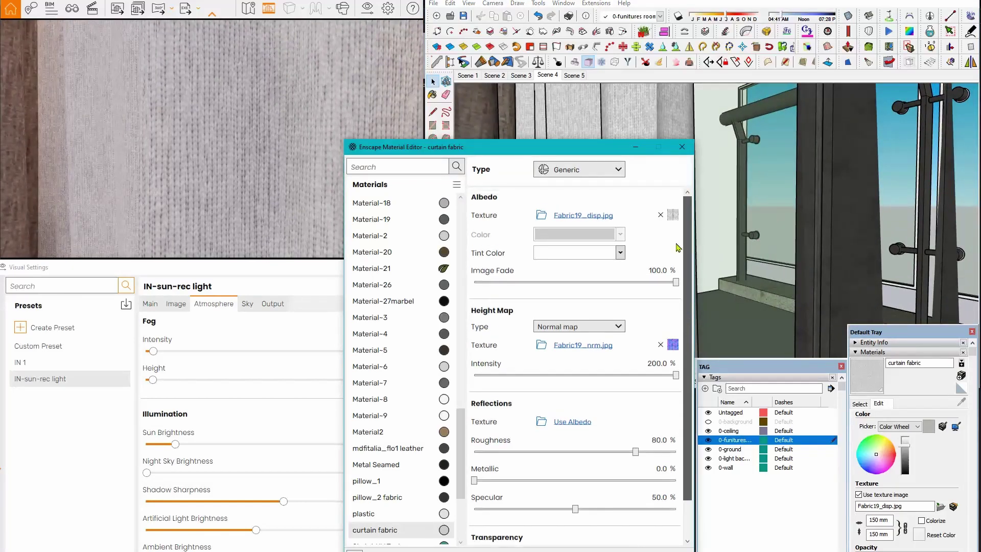
pyautogui.click(587, 215)
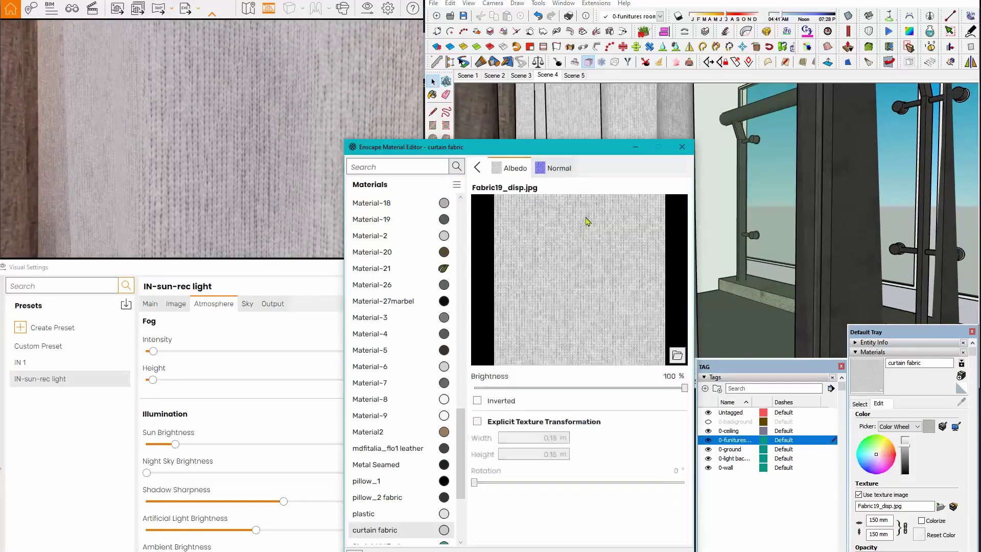
# Step: Swap the albedo texture for Fabric19_mask.jpg and orbit toward the white wall
pyautogui.click(677, 356)
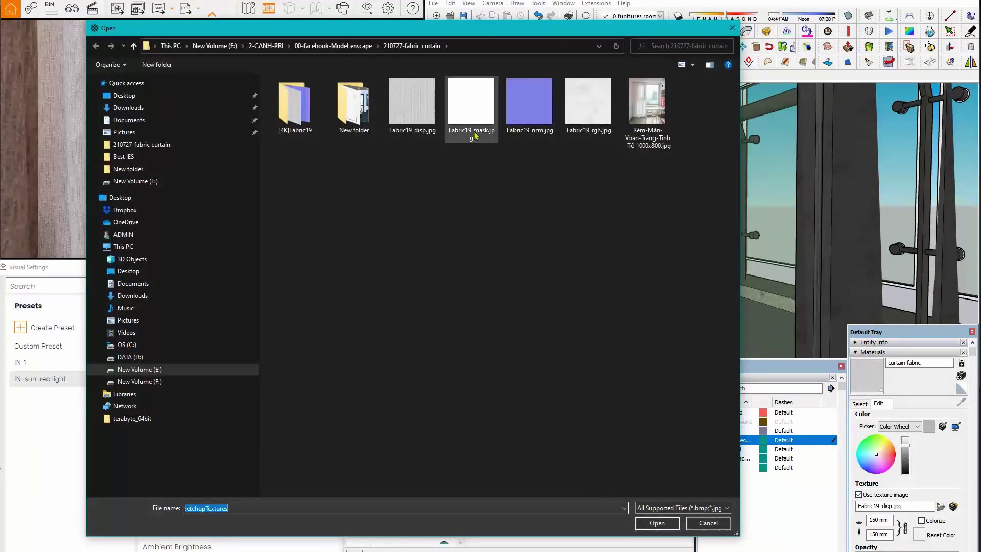
pyautogui.moveTo(470, 109)
pyautogui.click(472, 124)
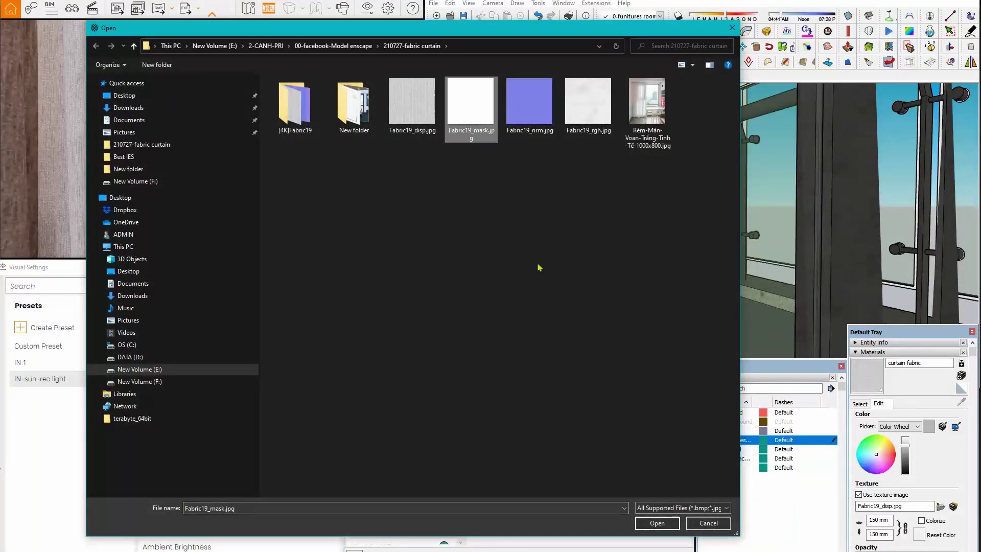
pyautogui.click(656, 523)
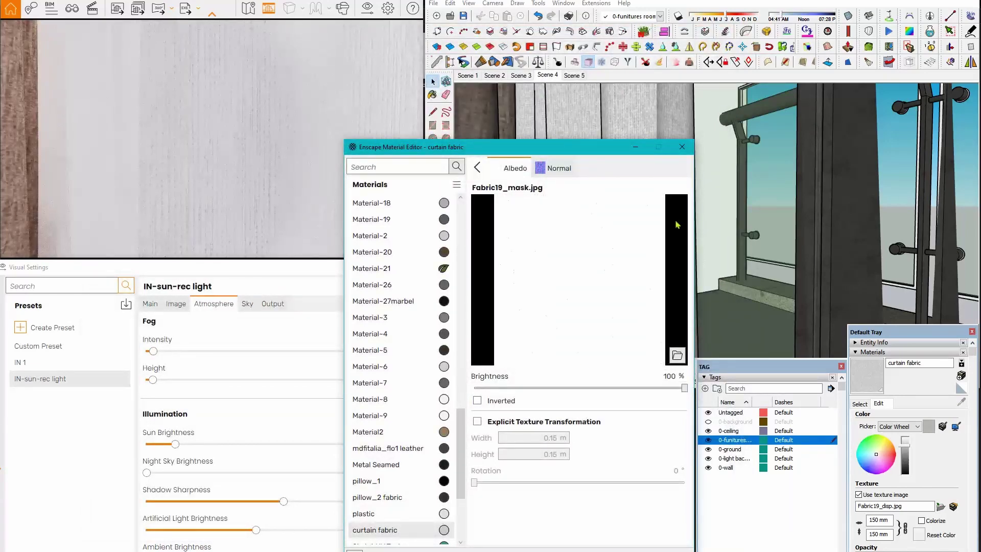
pyautogui.click(478, 168)
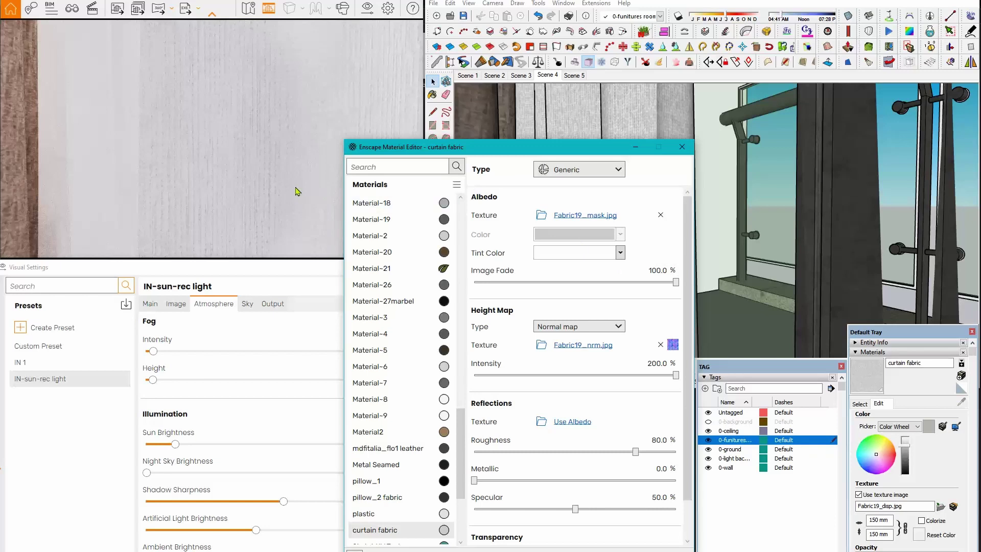
pyautogui.click(774, 240)
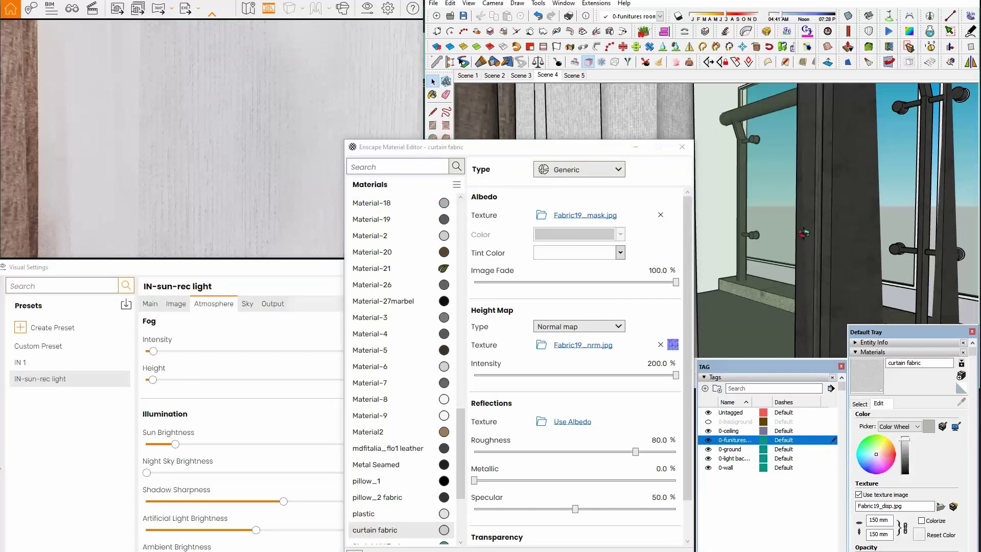
pyautogui.moveTo(806, 239)
pyautogui.mouseDown(button='middle')
pyautogui.moveTo(742, 164)
pyautogui.moveTo(788, 175)
pyautogui.mouseUp(button='middle')
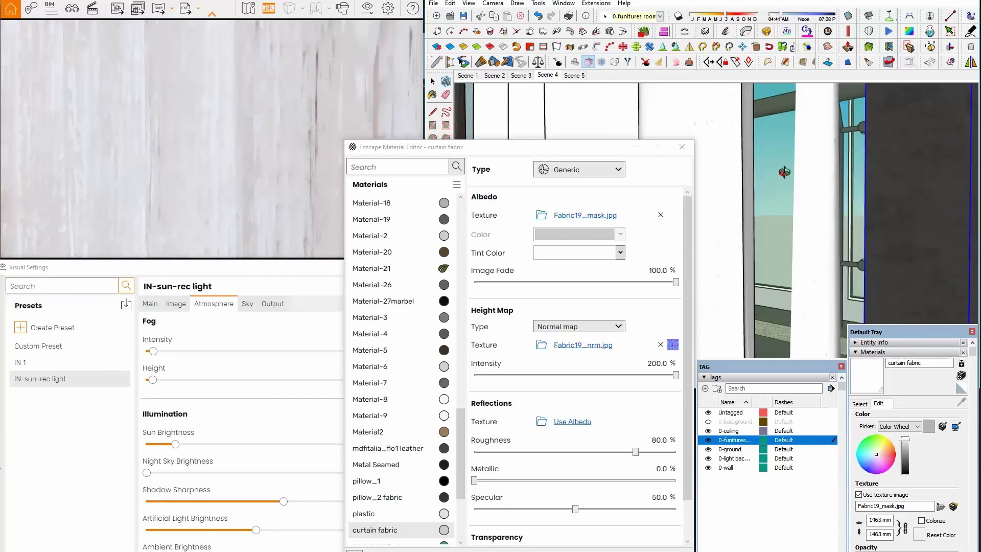
# Step: Briefly lower the height map intensity and set the curtain texture width to 150 mm
pyautogui.moveTo(788, 175)
pyautogui.mouseDown(button='middle')
pyautogui.moveTo(858, 192)
pyautogui.moveTo(850, 208)
pyautogui.moveTo(766, 169)
pyautogui.mouseUp(button='middle')
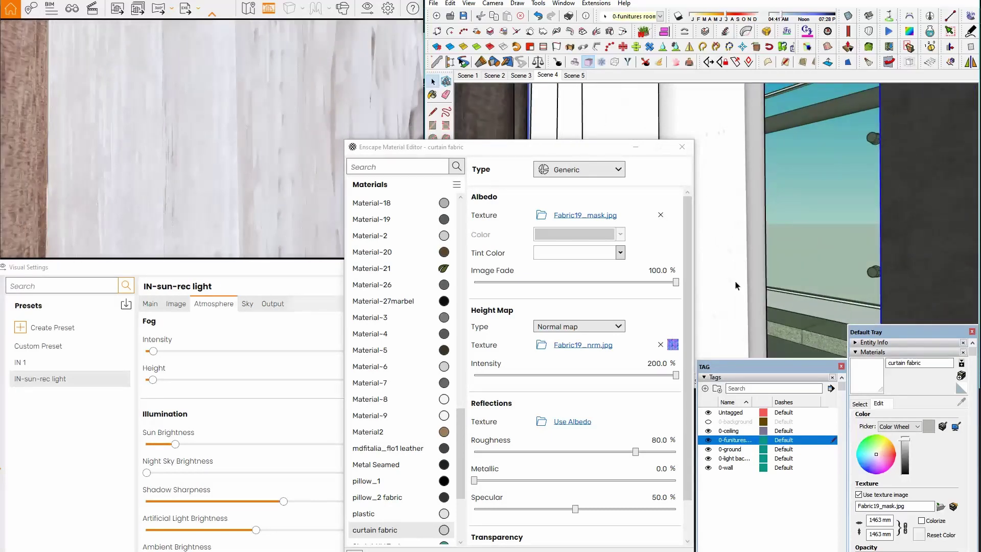
pyautogui.click(676, 376)
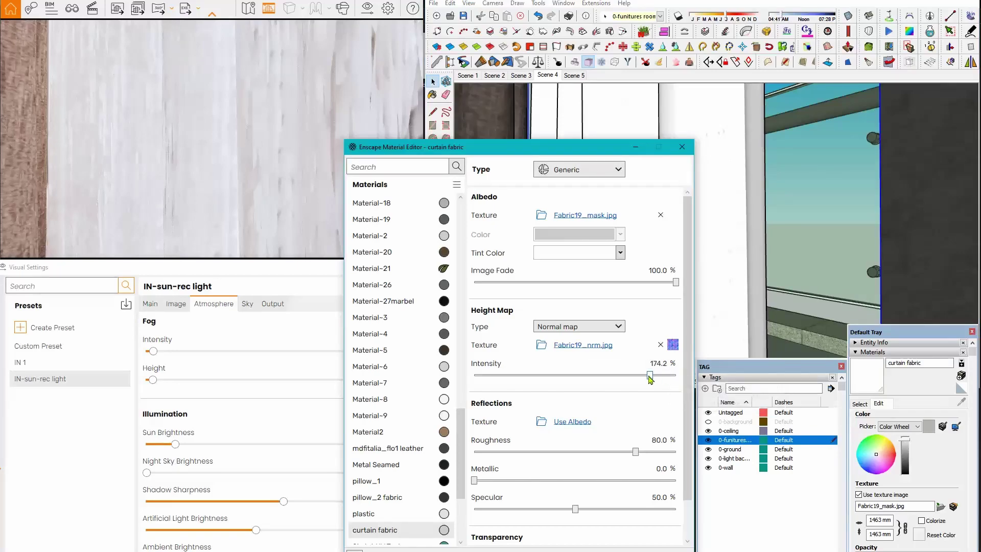
pyautogui.moveTo(676, 376); pyautogui.dragTo(603, 378)
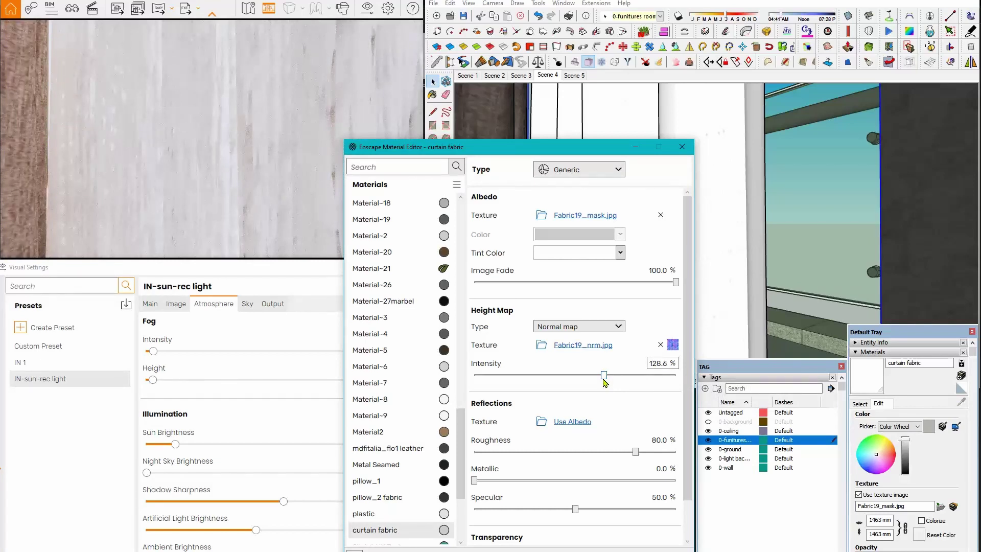
pyautogui.click(889, 520)
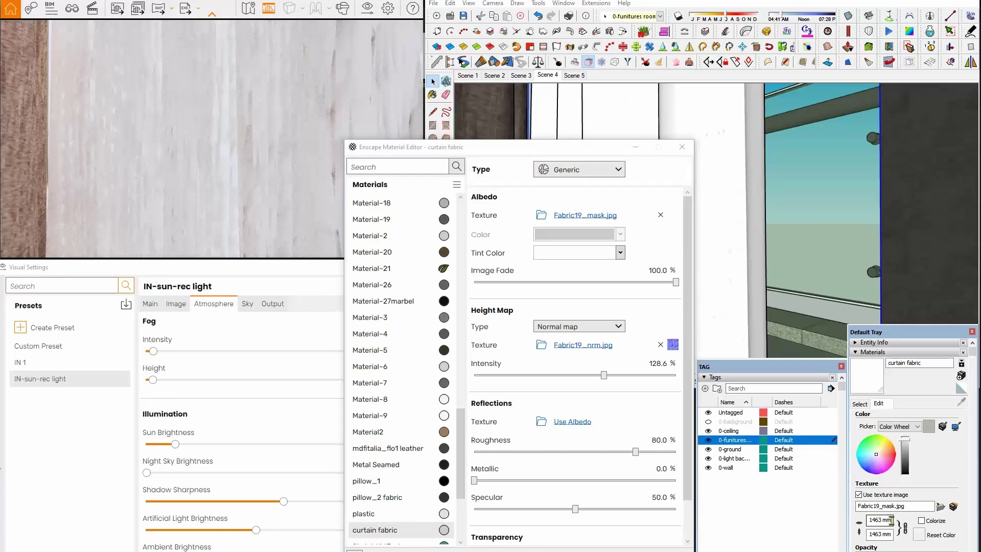
pyautogui.click(879, 520)
pyautogui.write('150')
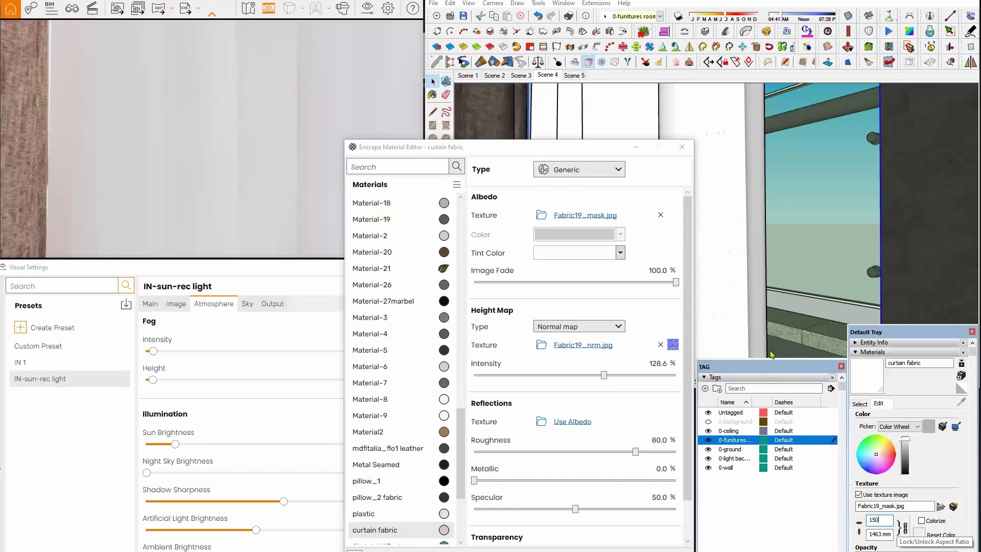
pyautogui.press('Return')
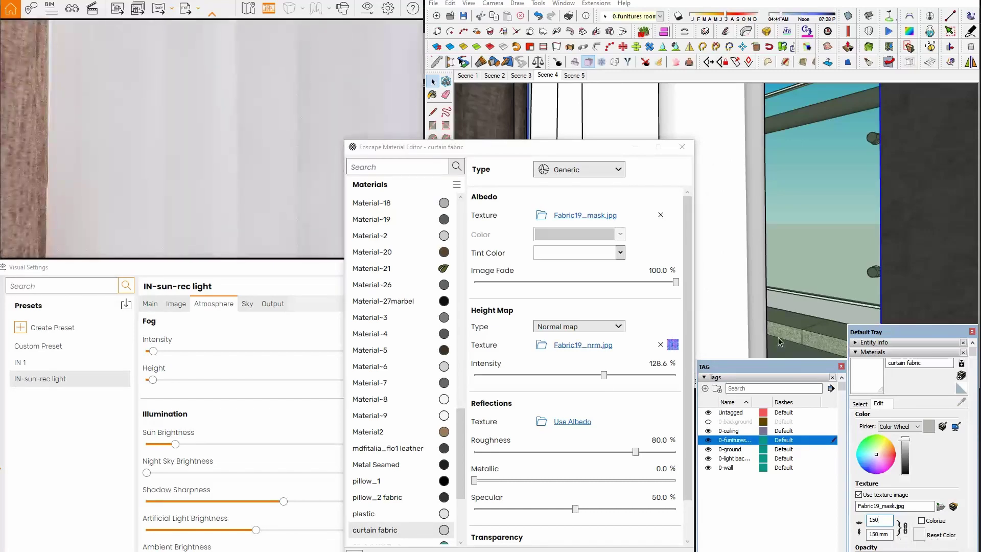
pyautogui.press('Return')
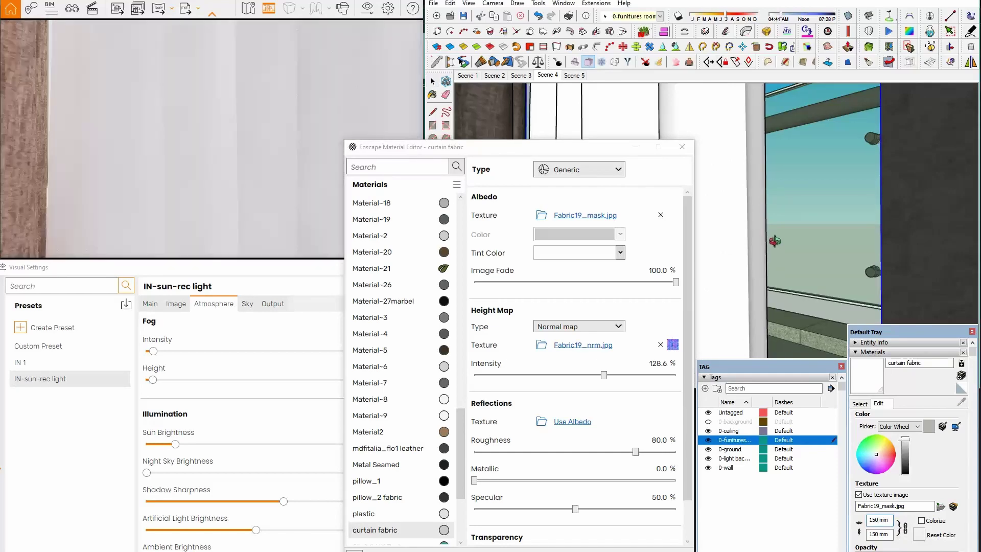
# Step: Orbit back toward the curtains and restore the height map intensity to 200%
pyautogui.scroll(-2, 775, 244)
pyautogui.scroll(-2, 738, 207)
pyautogui.scroll(-1, 748, 177)
pyautogui.scroll(1, 748, 177)
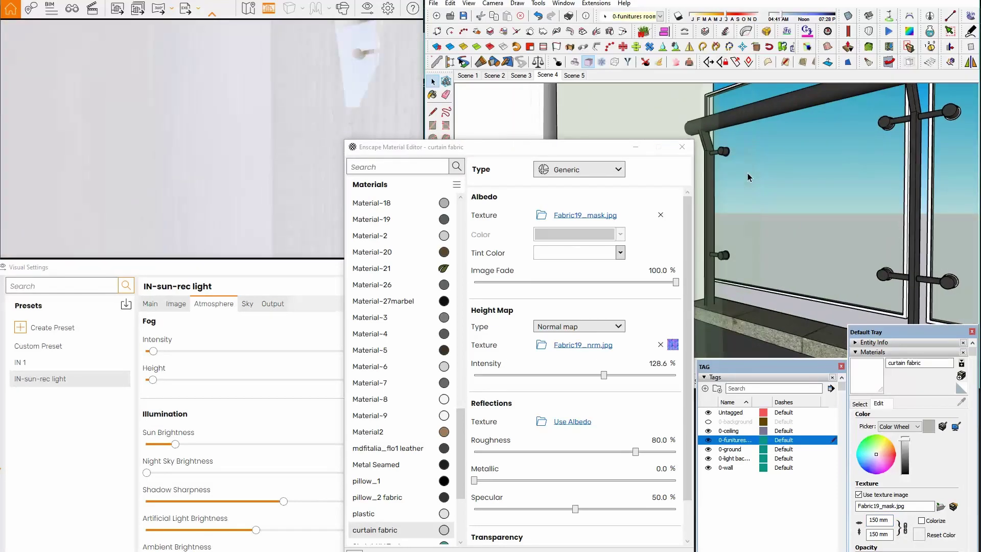
pyautogui.scroll(-3, 747, 177)
pyautogui.moveTo(786, 221)
pyautogui.mouseDown(button='middle')
pyautogui.moveTo(782, 198)
pyautogui.moveTo(782, 212)
pyautogui.mouseUp(button='middle')
pyautogui.moveTo(604, 375); pyautogui.dragTo(679, 375)
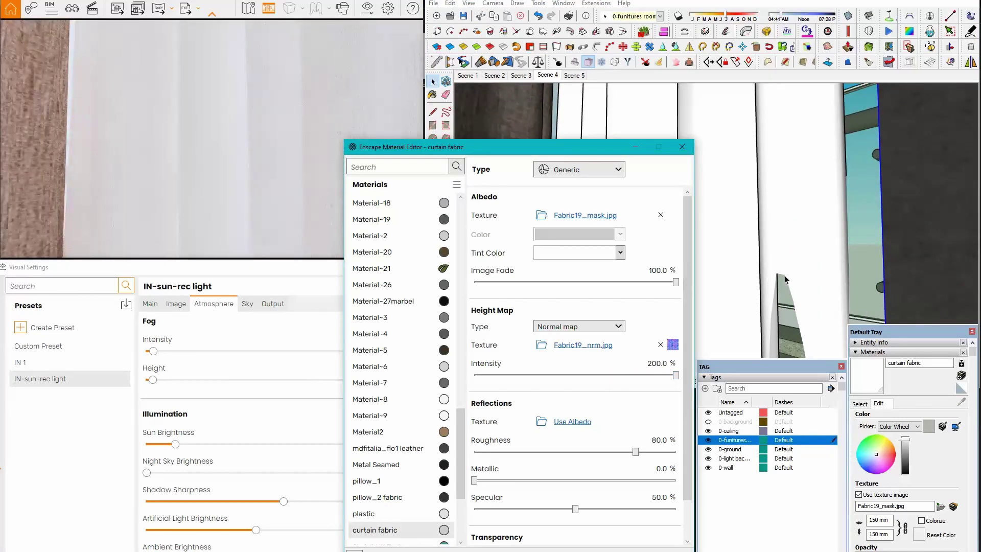
# Step: Load Fabric19_rgh.jpg as the curtain fabric's reflections texture
pyautogui.click(576, 424)
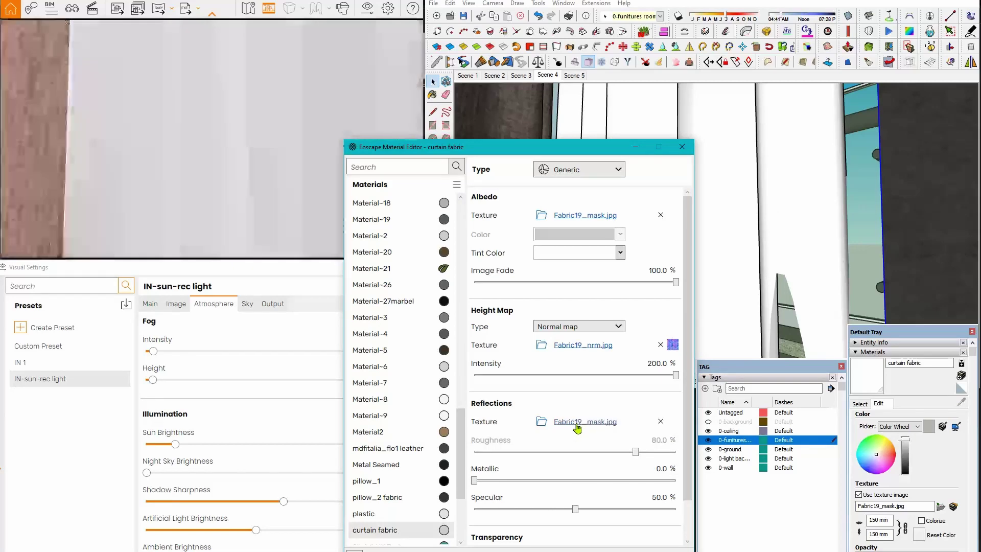
pyautogui.click(578, 424)
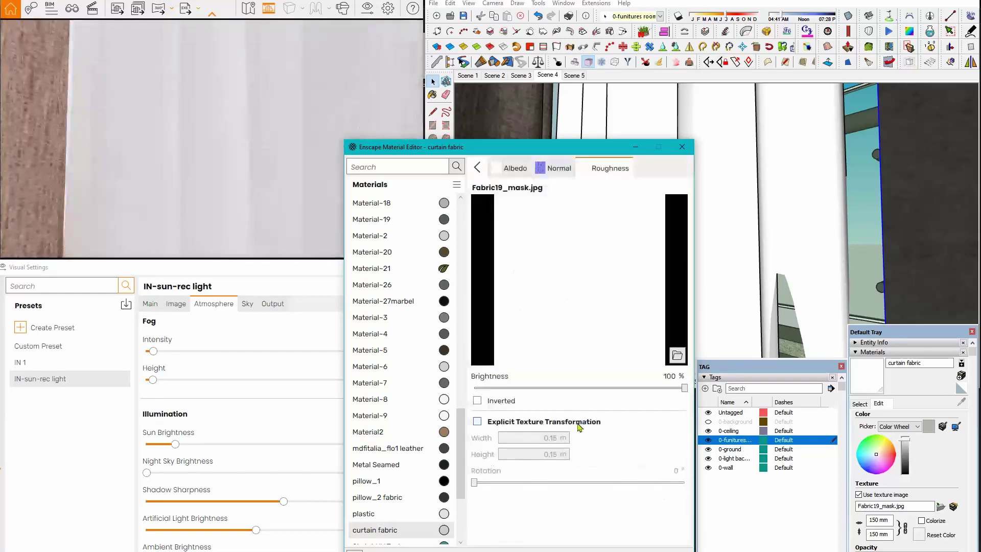
pyautogui.click(677, 356)
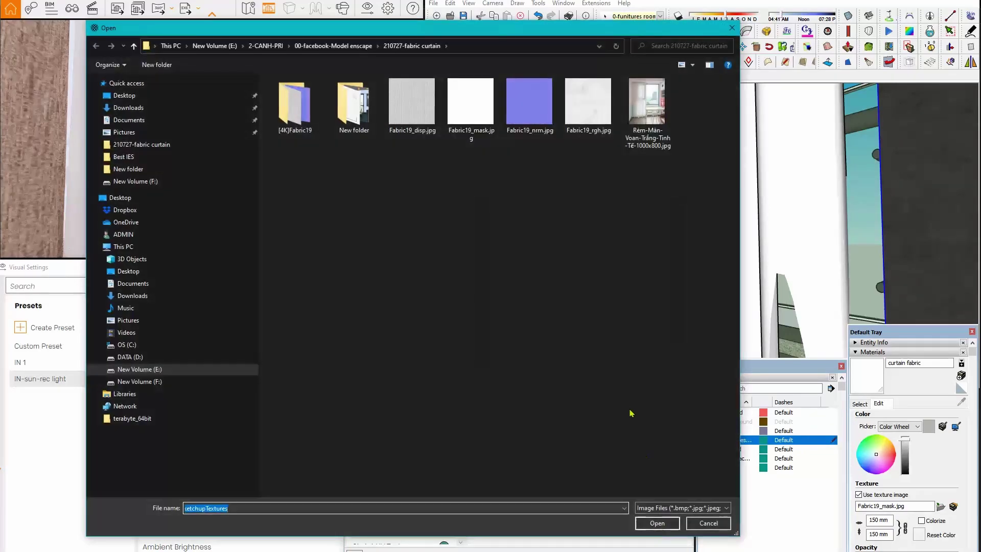
pyautogui.click(595, 133)
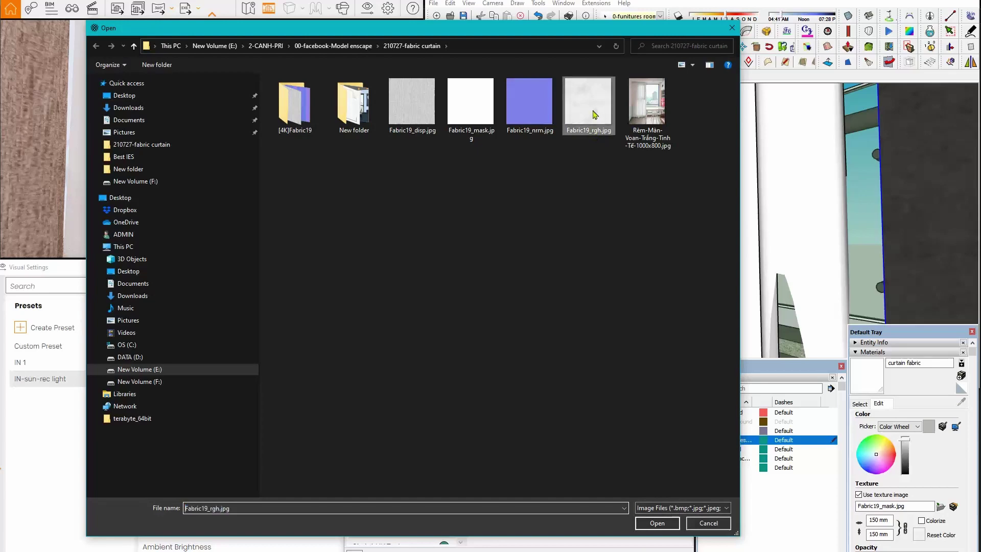
pyautogui.click(664, 523)
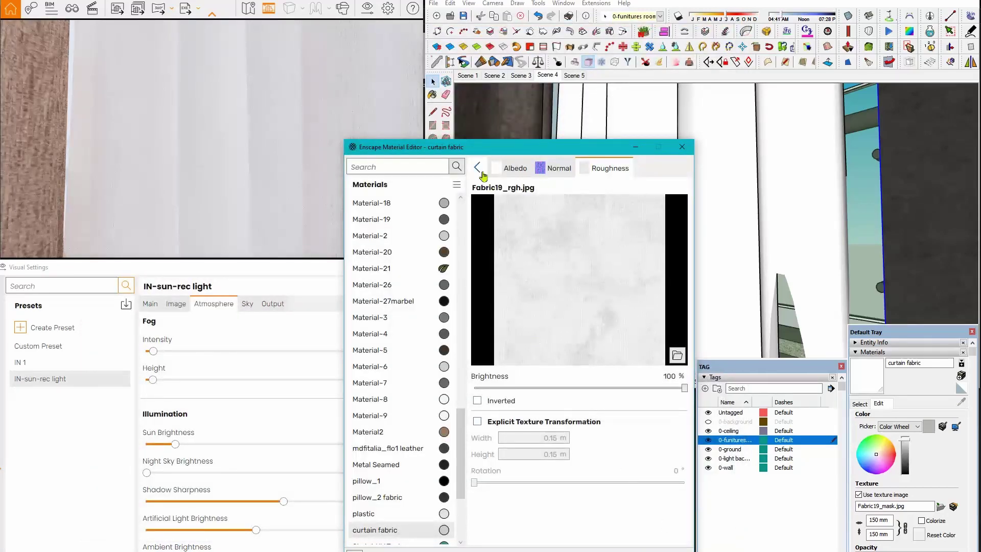
pyautogui.click(477, 167)
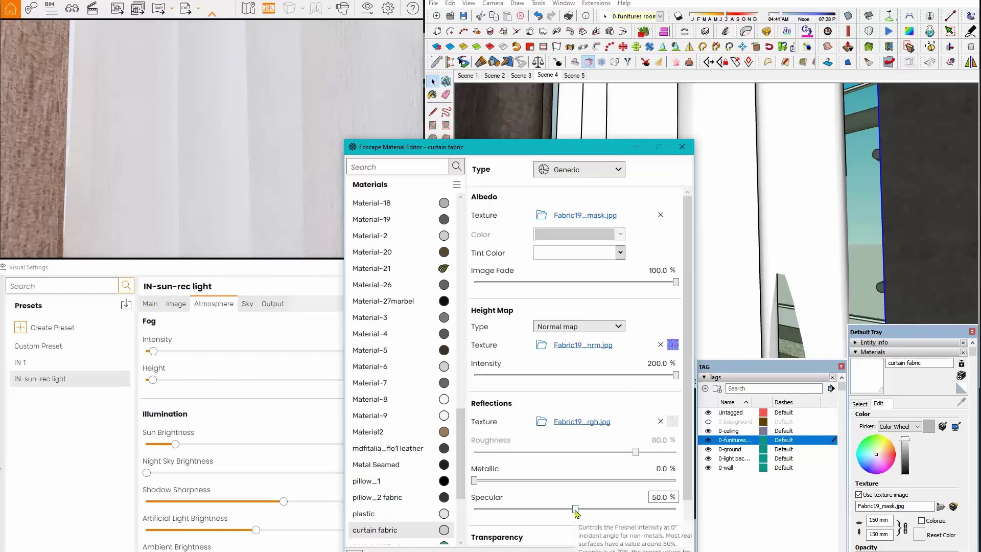
# Step: Raise the curtain's specular to 80.6% and orbit around the glass railing to check it
pyautogui.moveTo(575, 508); pyautogui.dragTo(636, 509)
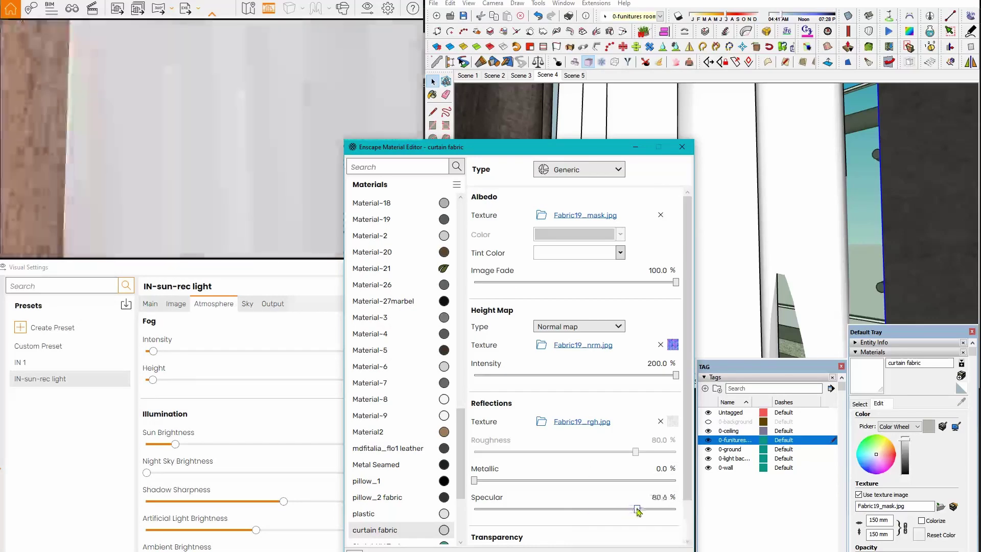
pyautogui.click(779, 273)
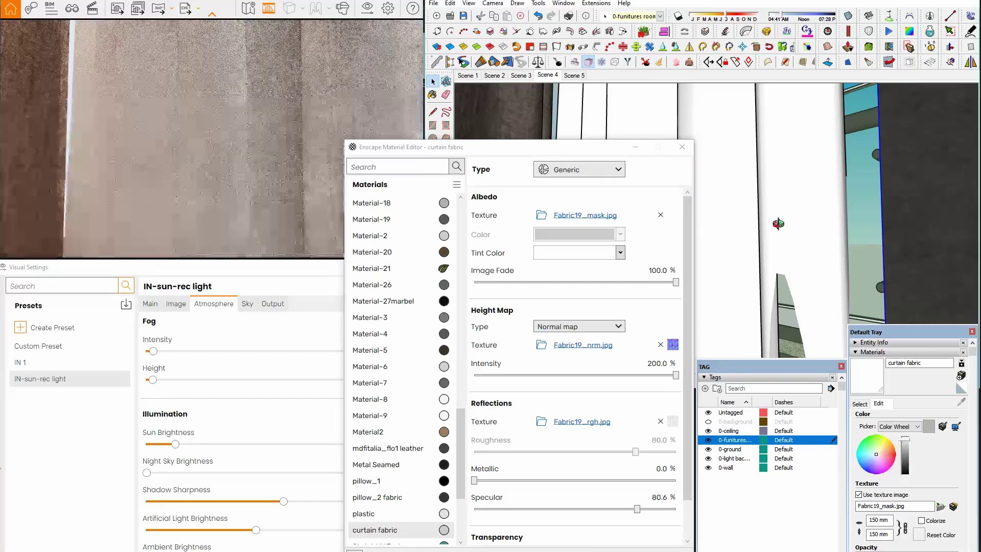
pyautogui.scroll(-3, 780, 227)
pyautogui.scroll(-2, 768, 218)
pyautogui.scroll(5, 898, 242)
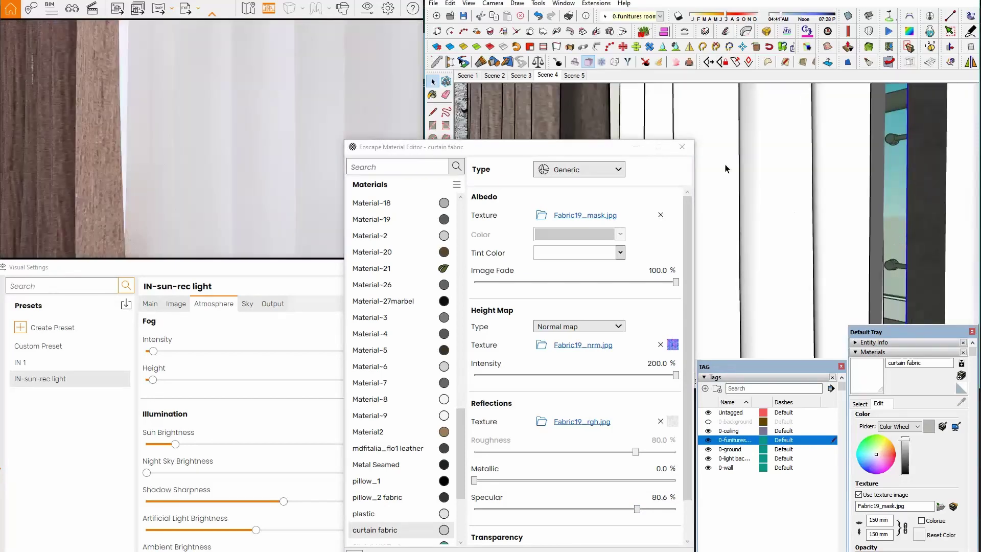
pyautogui.scroll(-2, 843, 210)
pyautogui.scroll(-1, 792, 179)
pyautogui.scroll(-1, 756, 157)
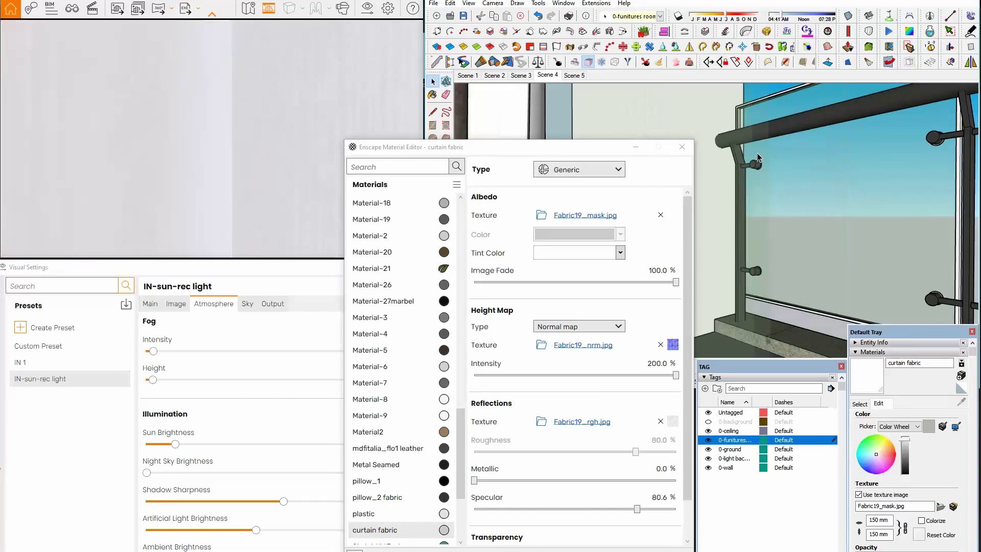
pyautogui.moveTo(757, 158); pyautogui.dragTo(798, 162, button='middle')
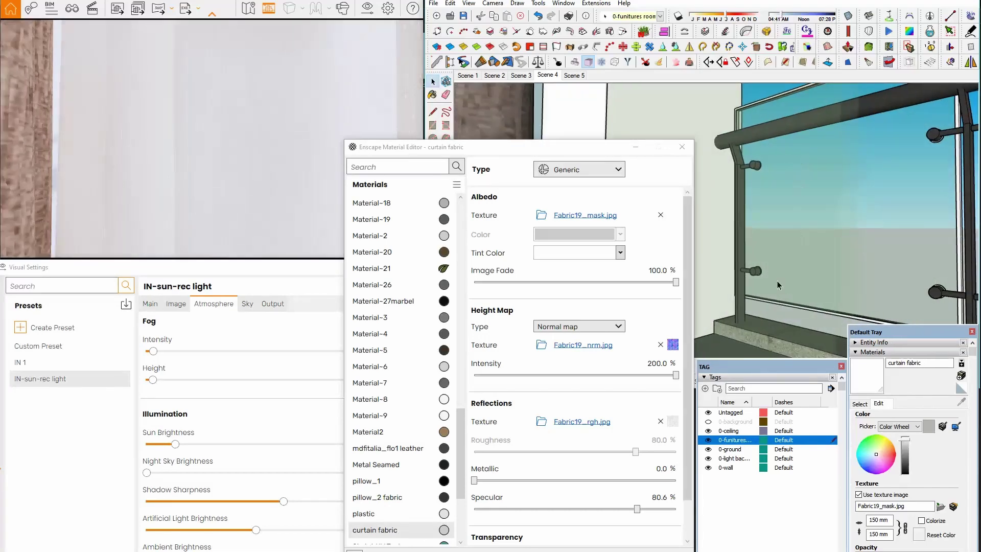
pyautogui.scroll(3, 776, 281)
pyautogui.scroll(3, 777, 281)
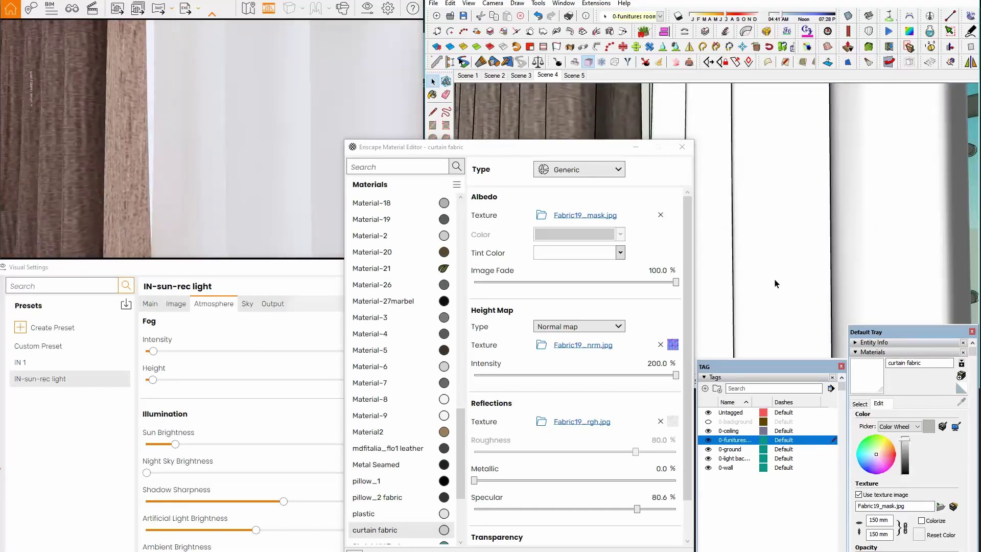
pyautogui.scroll(-1, 774, 284)
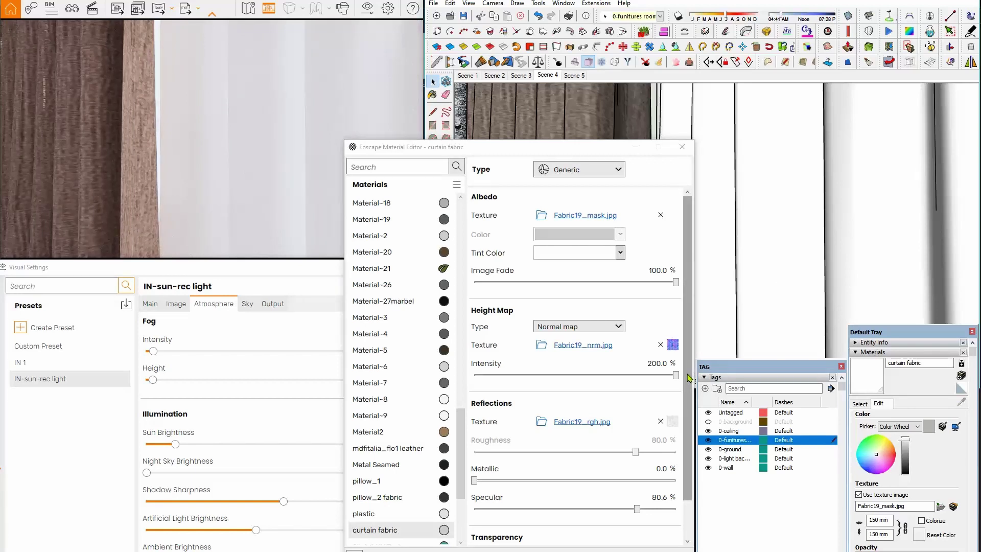
pyautogui.moveTo(688, 378); pyautogui.dragTo(689, 419)
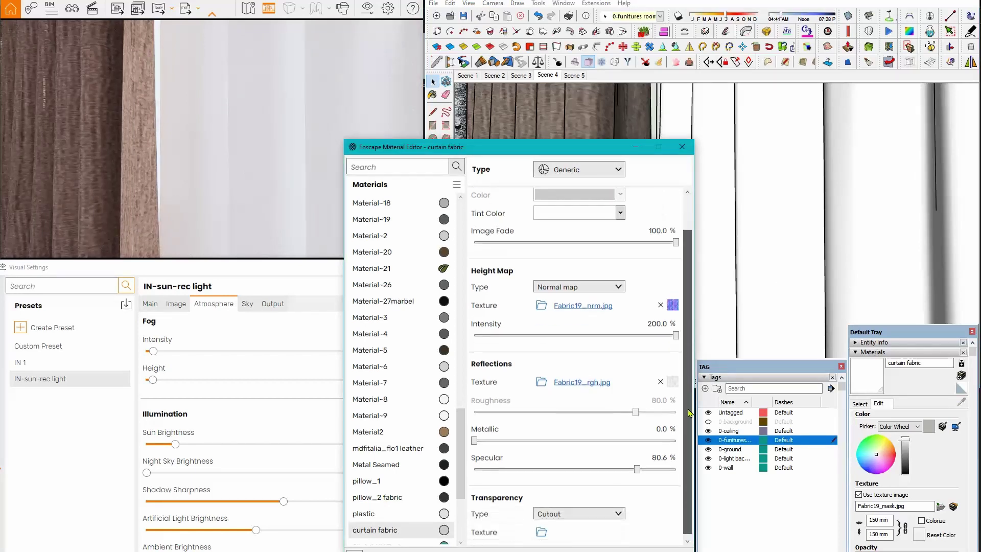
# Step: Load Fabric19_rgh.jpg as the curtain's Cutout transparency texture
pyautogui.click(541, 528)
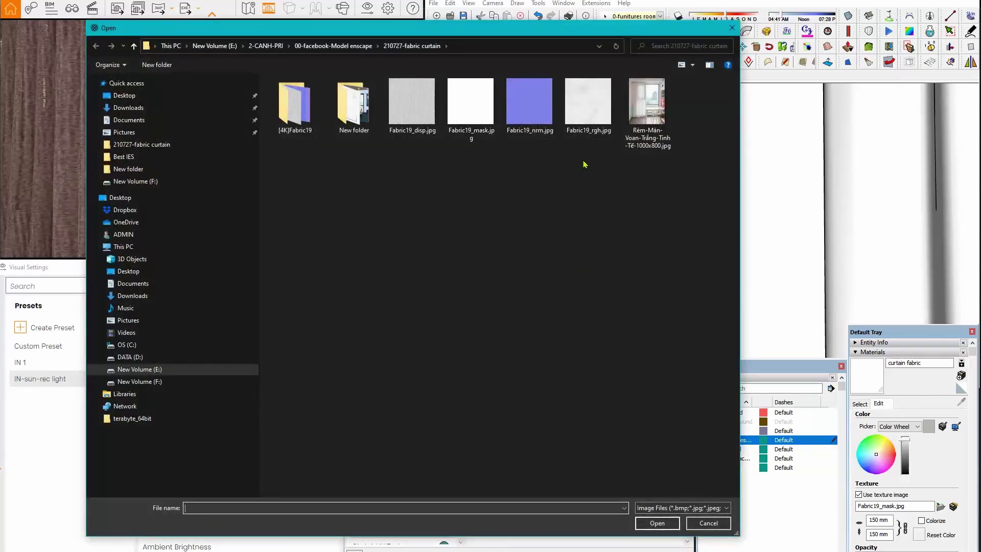
pyautogui.click(595, 115)
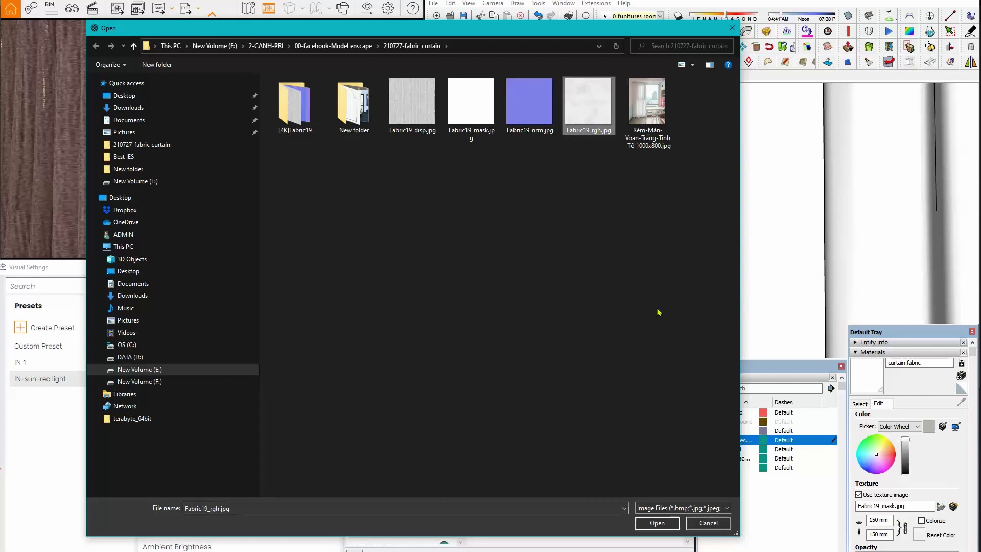
pyautogui.click(668, 528)
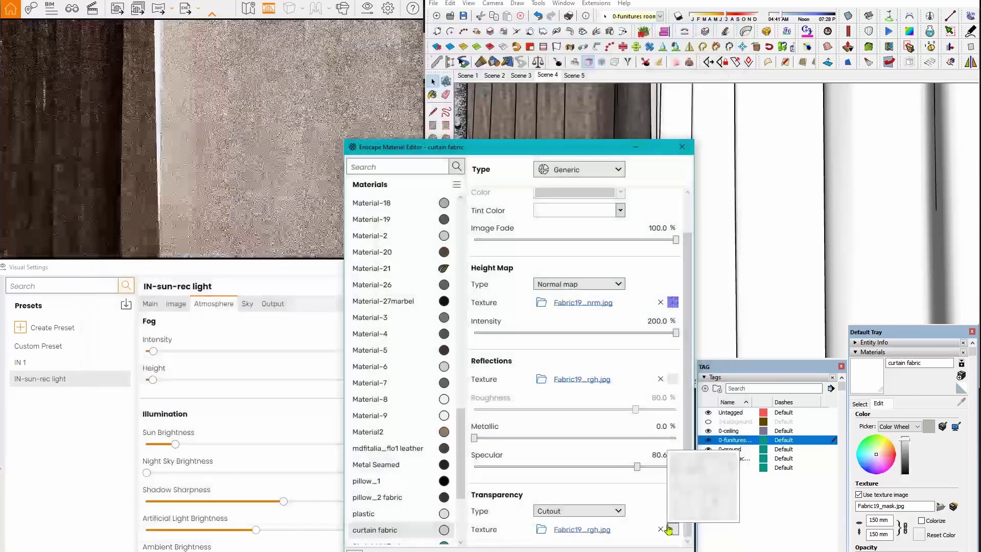
pyautogui.click(753, 255)
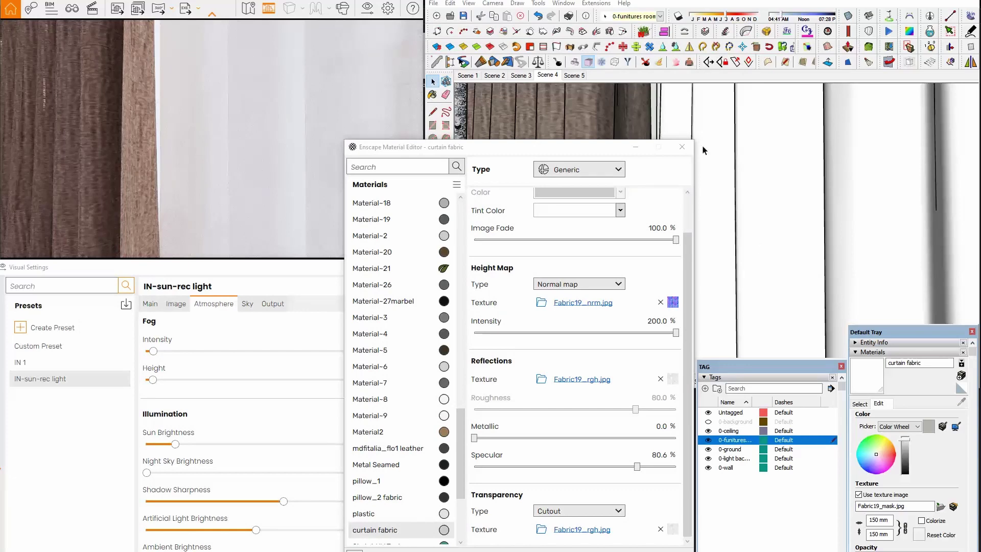
# Step: Return to the Scene 3 curtain view and open the material Type list
pyautogui.click(521, 75)
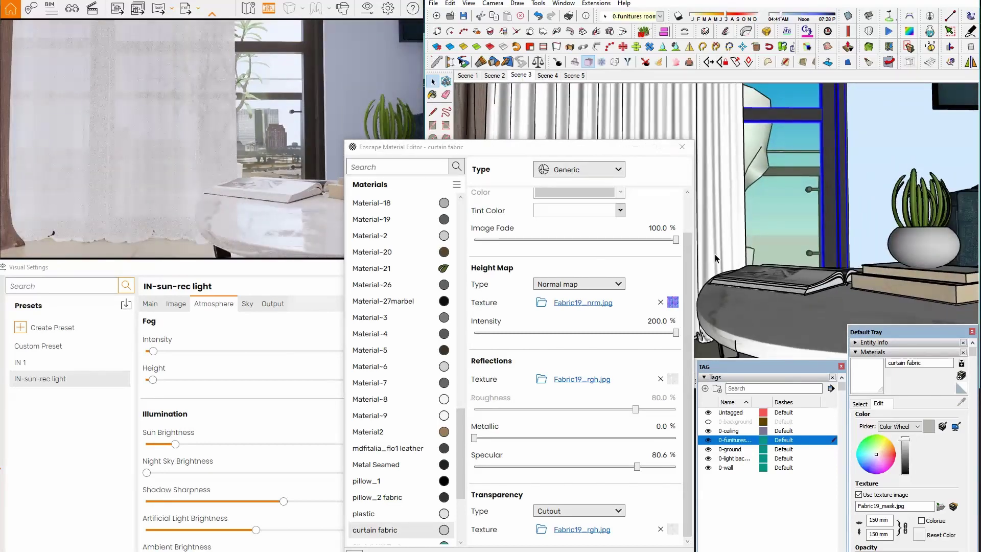
pyautogui.moveTo(793, 236)
pyautogui.mouseDown(button='middle')
pyautogui.moveTo(772, 257)
pyautogui.moveTo(824, 236)
pyautogui.moveTo(816, 250)
pyautogui.moveTo(730, 193)
pyautogui.mouseUp(button='middle')
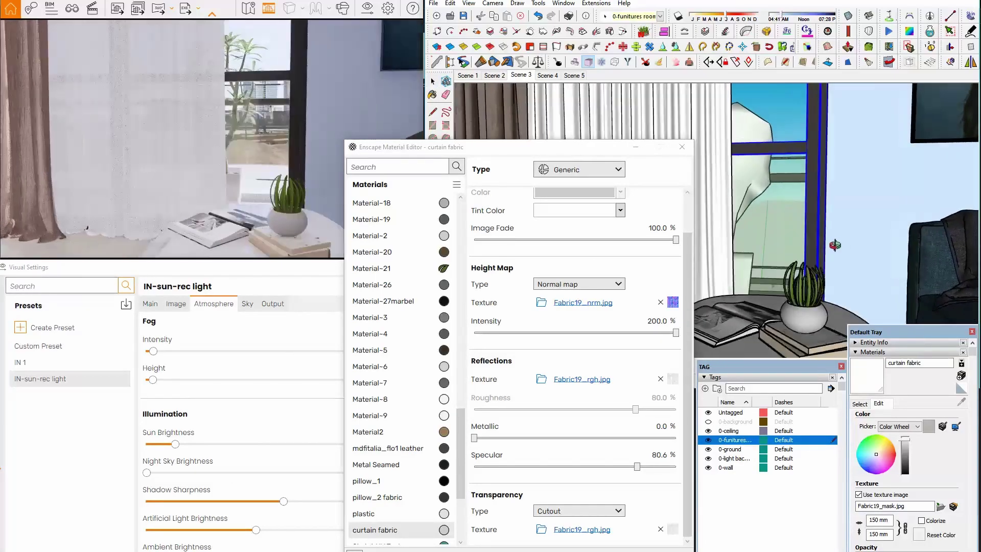
pyautogui.click(520, 75)
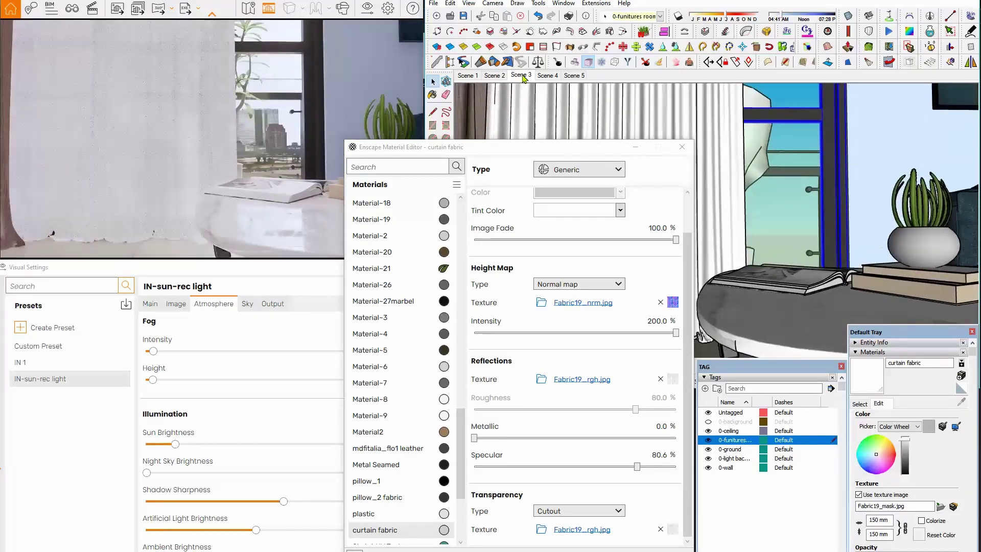
pyautogui.click(606, 170)
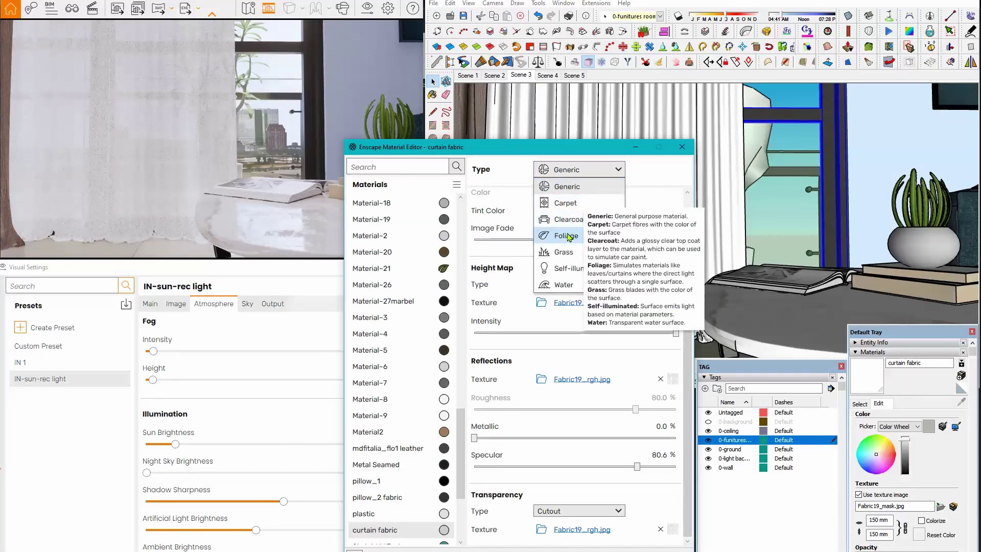
# Step: Set the curtain material type to Foliage, check it in Scenes 4 and 3, then return to Scene 2
pyautogui.click(569, 236)
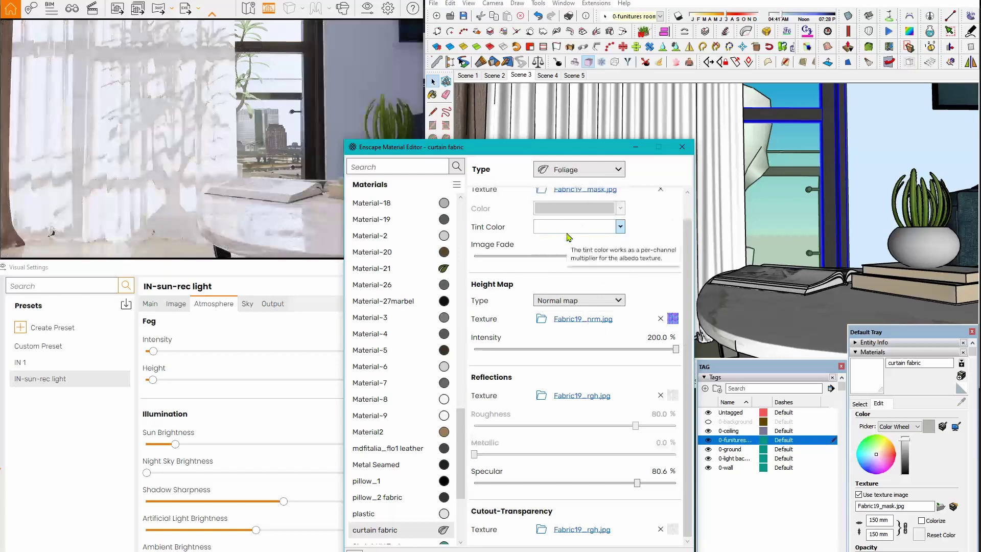
pyautogui.click(864, 183)
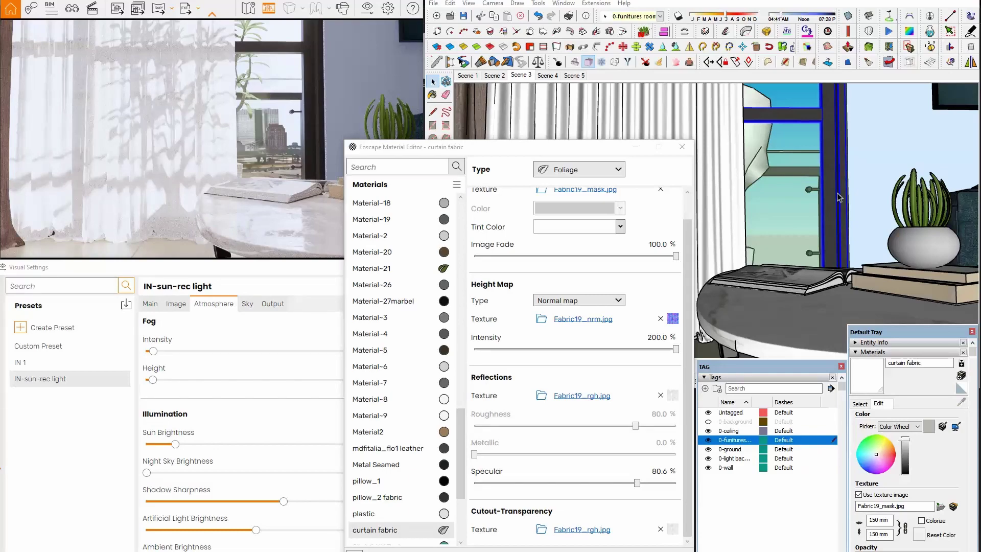
pyautogui.click(545, 75)
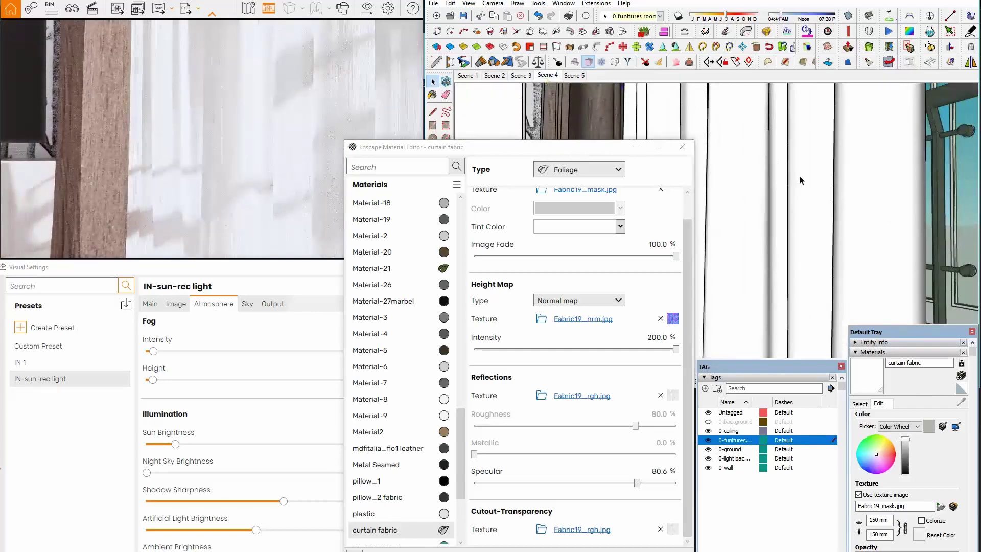
pyautogui.moveTo(800, 181)
pyautogui.mouseDown(button='middle')
pyautogui.moveTo(784, 178)
pyautogui.moveTo(883, 193)
pyautogui.moveTo(958, 179)
pyautogui.moveTo(945, 179)
pyautogui.mouseUp(button='middle')
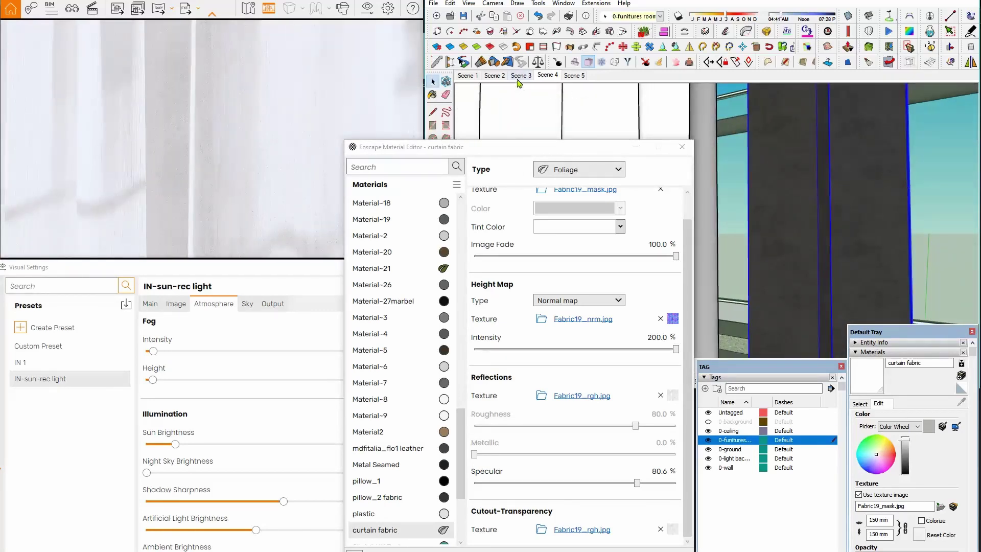
pyautogui.click(518, 76)
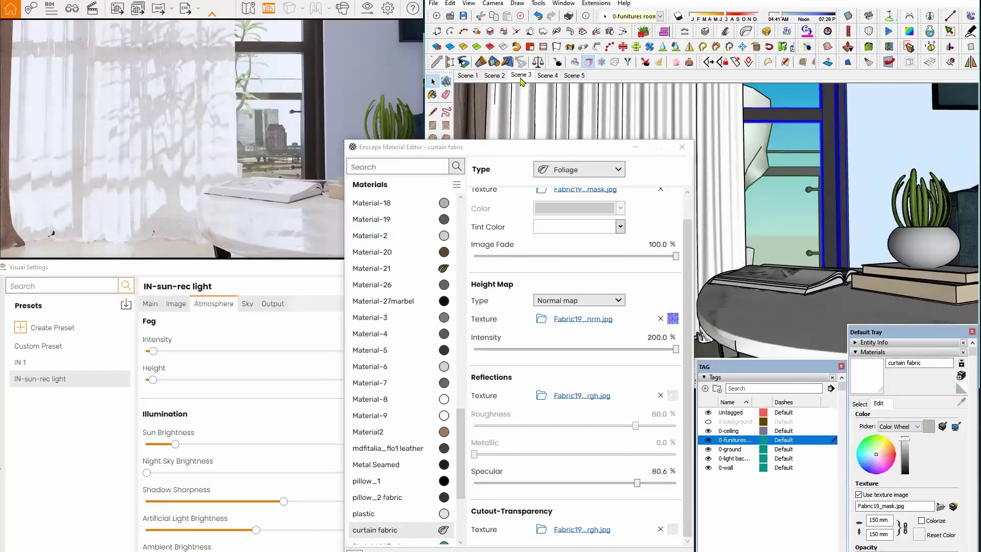
pyautogui.click(494, 76)
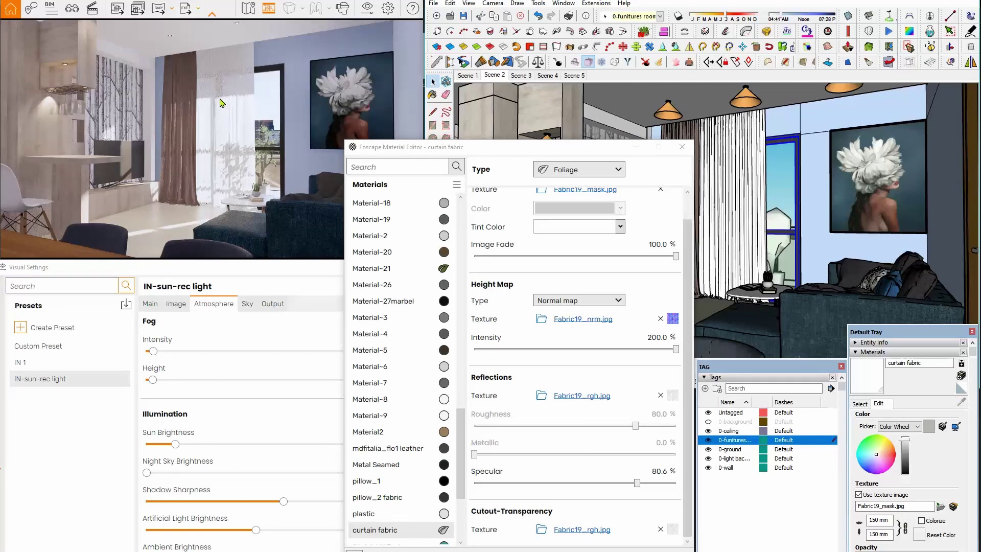
pyautogui.hotkey('alt', 'Tab')
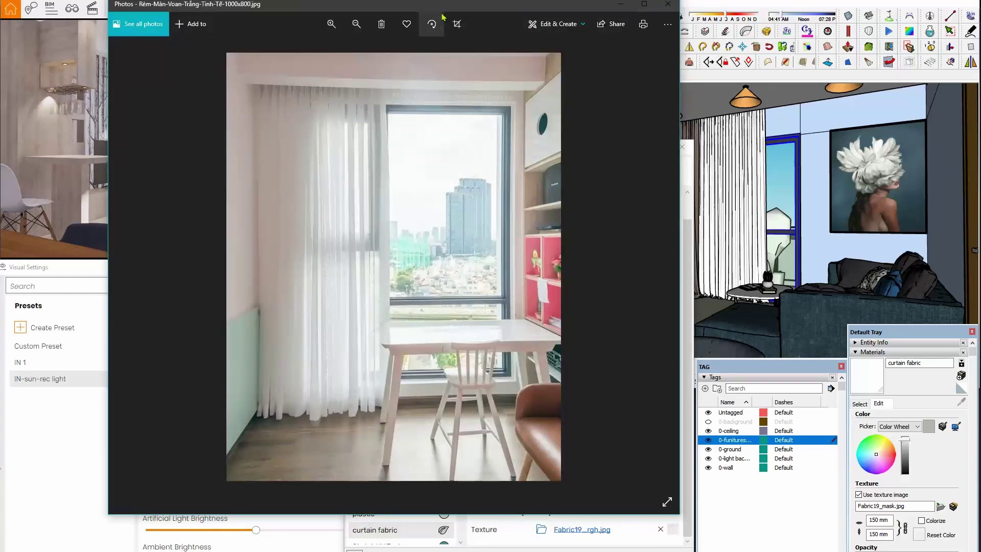
pyautogui.moveTo(448, 11); pyautogui.dragTo(617, 9)
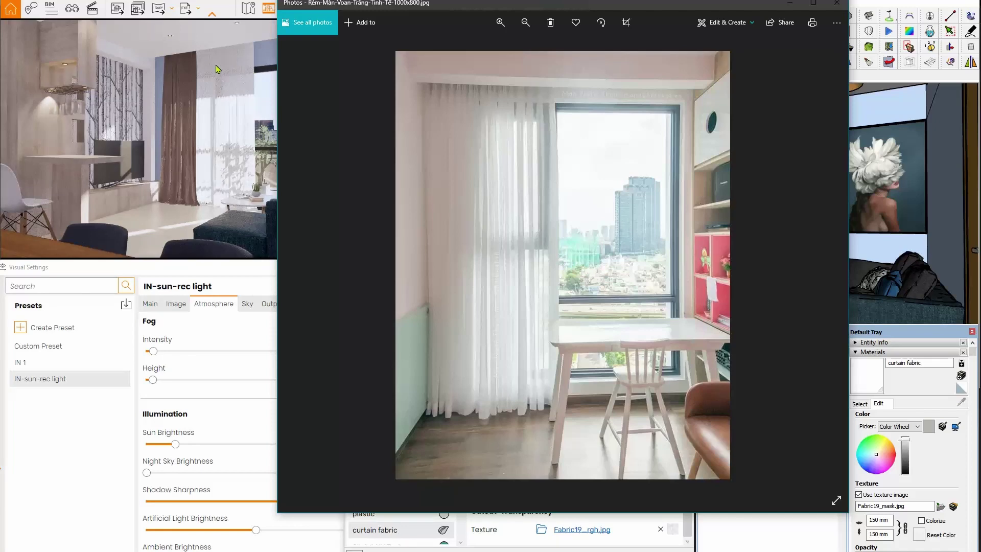
pyautogui.click(790, 6)
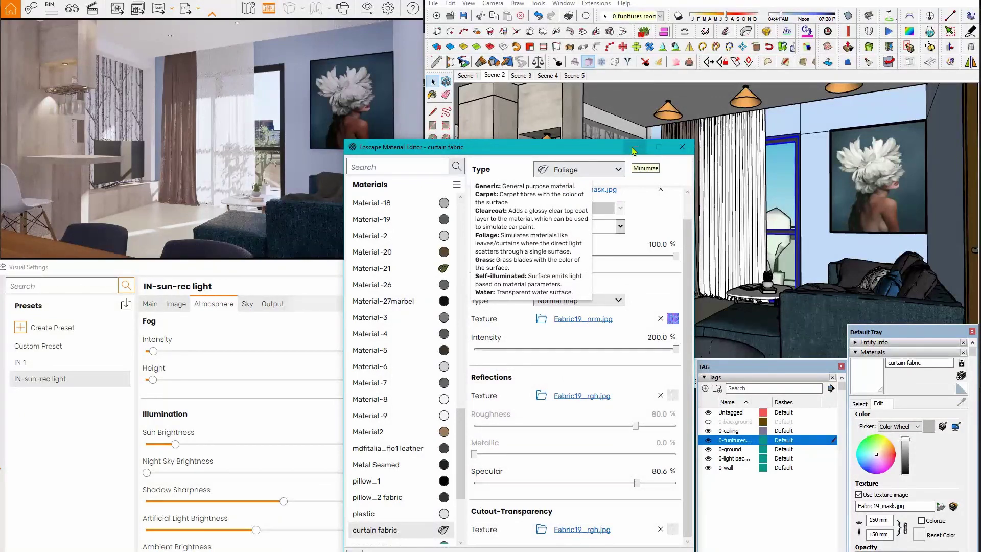
# Step: Minimize the Material Editor, go to the Scene 5 balcony view, and show Enscape Objects
pyautogui.click(634, 151)
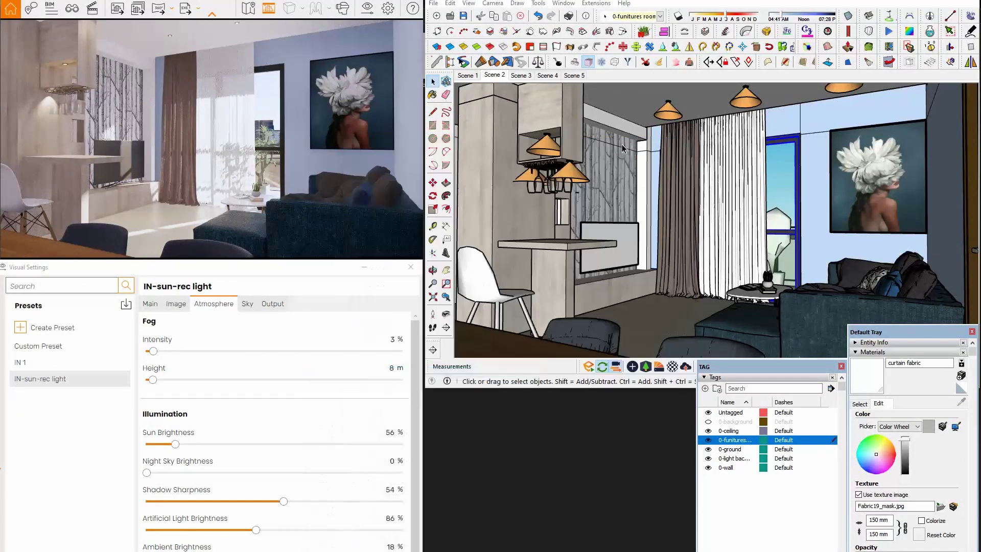
pyautogui.click(573, 76)
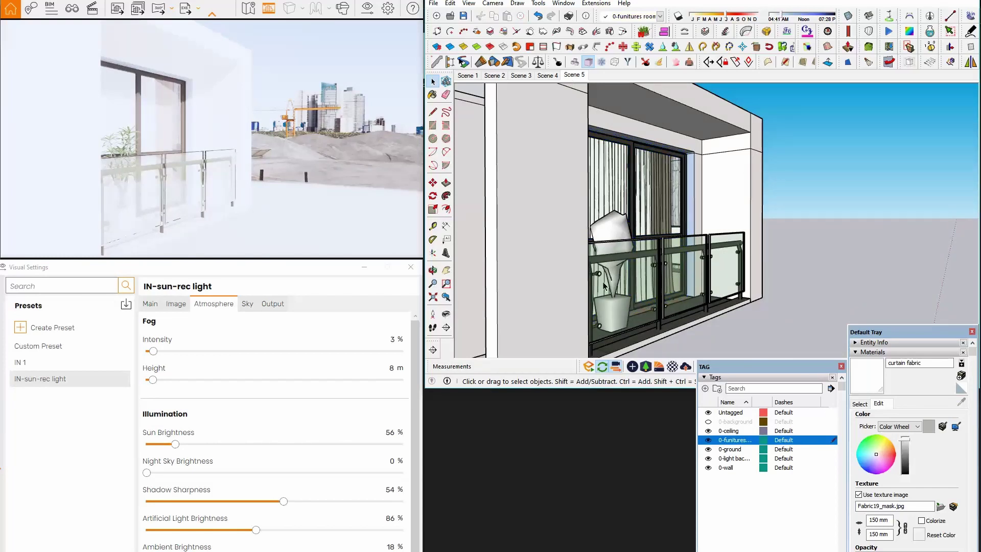
pyautogui.click(631, 366)
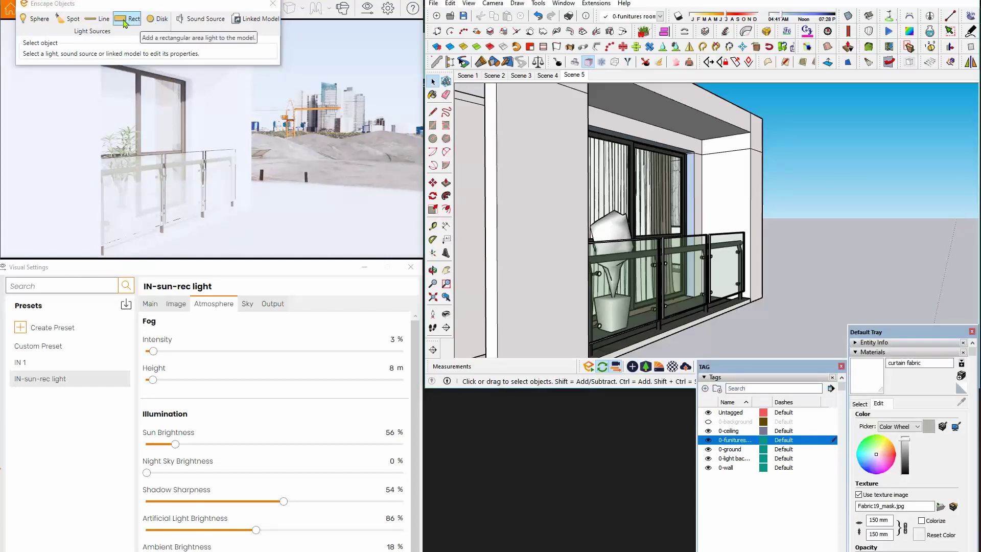
# Step: Place a 0.20 m by 0.20 m Rect area light at the balcony ceiling corner
pyautogui.click(124, 21)
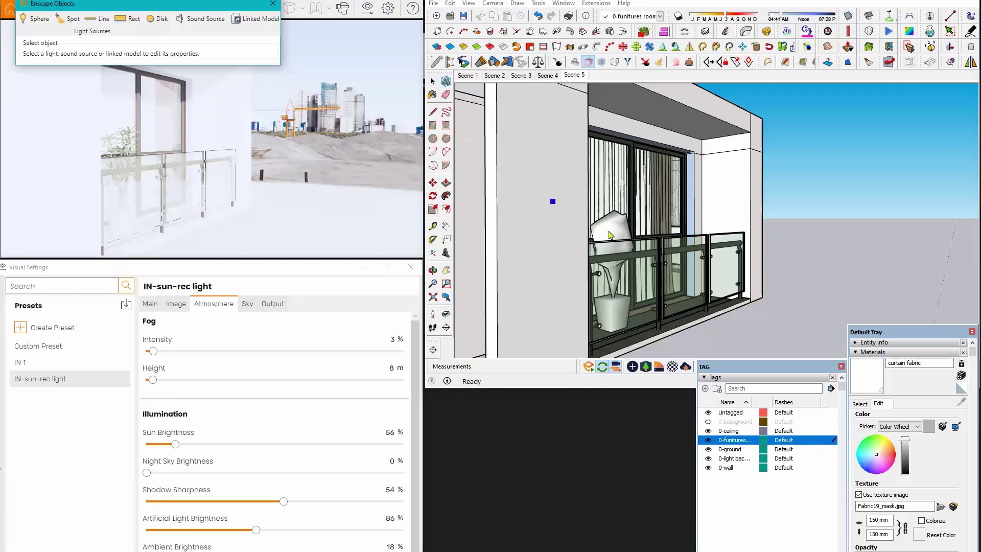
pyautogui.moveTo(784, 306); pyautogui.dragTo(747, 217, button='middle')
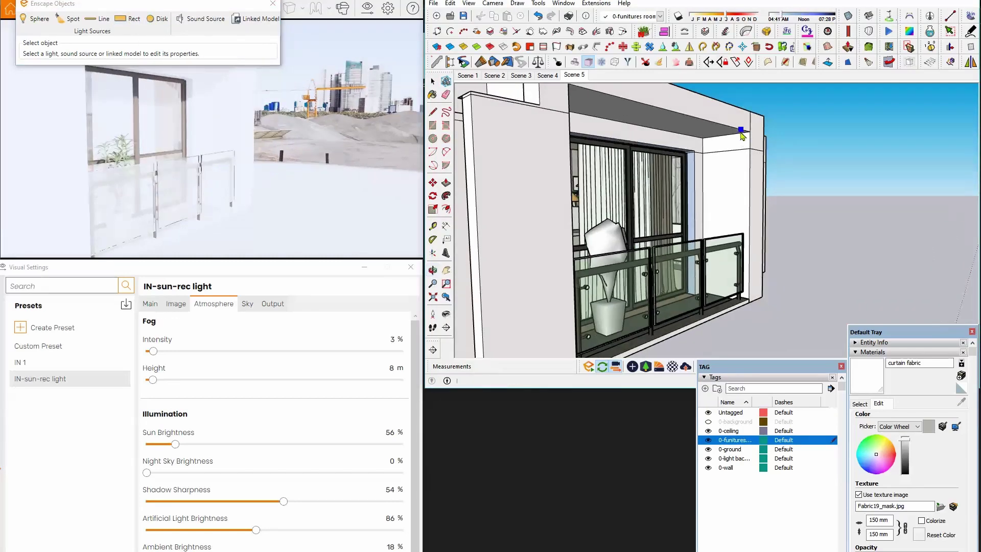
pyautogui.scroll(2, 742, 133)
pyautogui.scroll(2, 737, 133)
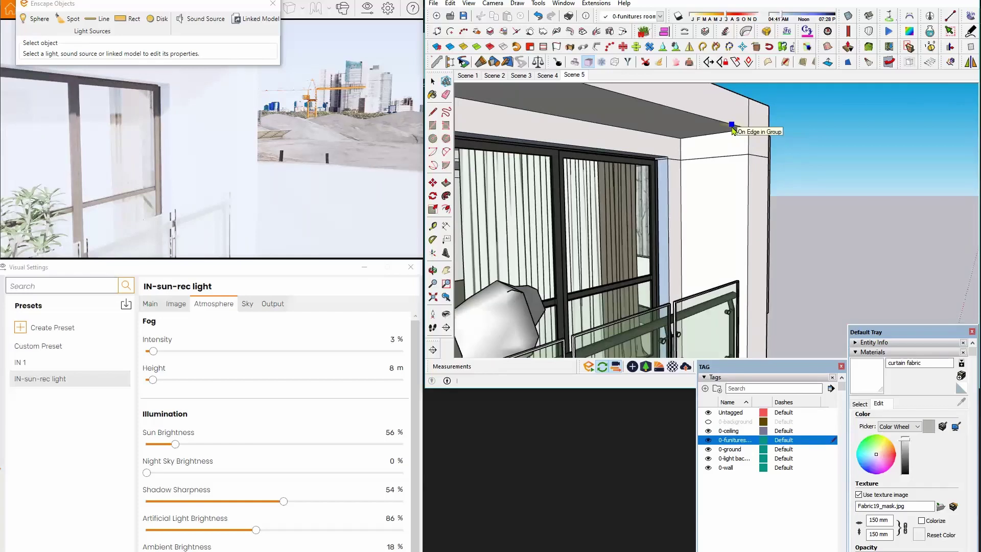
pyautogui.moveTo(705, 121)
pyautogui.mouseDown(button='middle')
pyautogui.moveTo(705, 158)
pyautogui.moveTo(705, 124)
pyautogui.moveTo(685, 118)
pyautogui.mouseUp(button='middle')
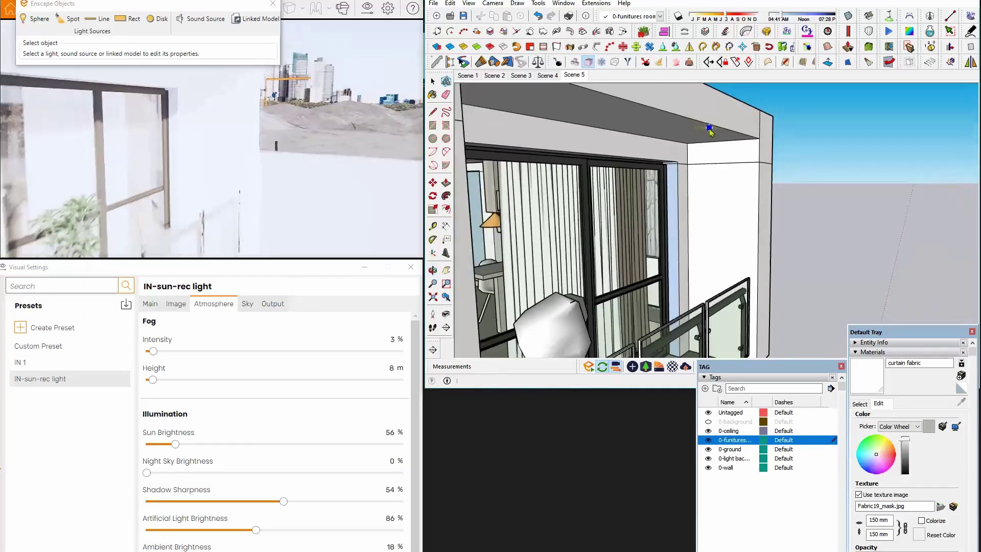
pyautogui.press('m')
pyautogui.click(683, 116)
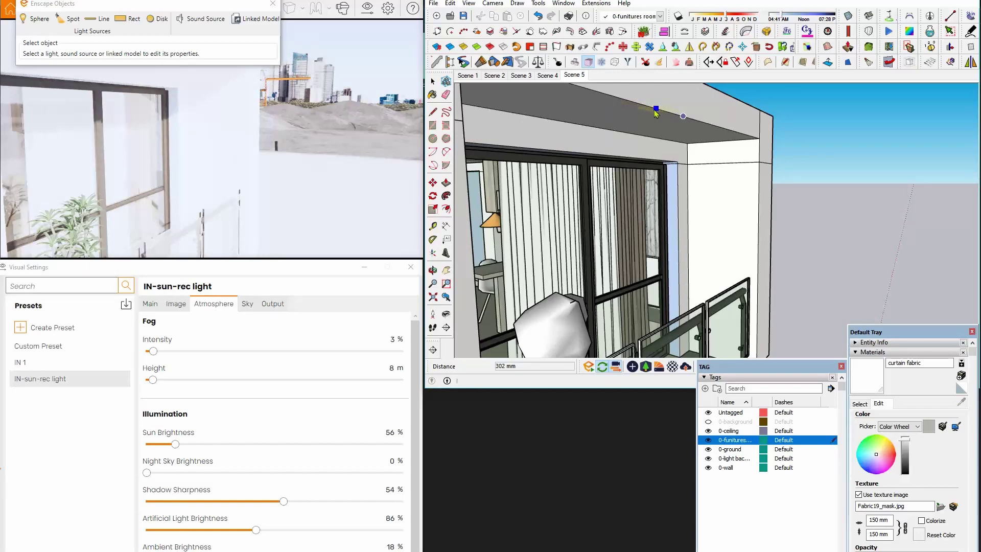
pyautogui.click(761, 140)
pyautogui.click(687, 143)
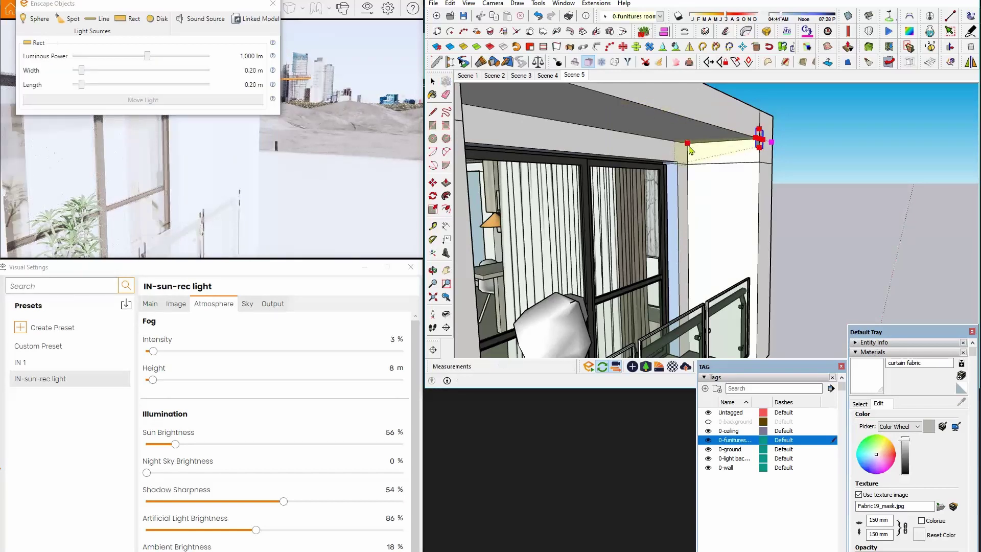
pyautogui.moveTo(690, 145)
pyautogui.mouseDown(button='middle')
pyautogui.moveTo(749, 183)
pyautogui.moveTo(640, 189)
pyautogui.mouseUp(button='middle')
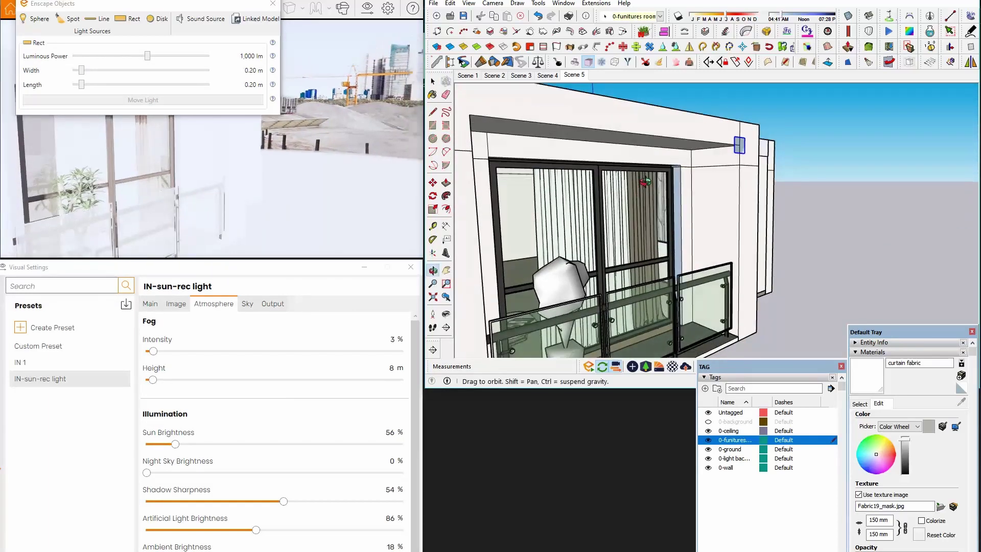
# Step: Measure the balcony width with the Tape Measure, about 2882 mm
pyautogui.click(432, 226)
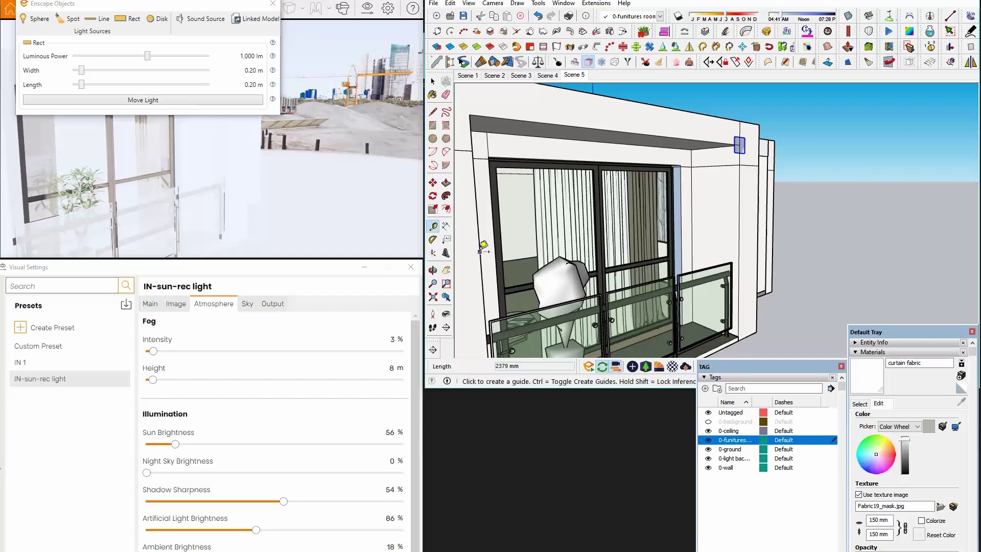
pyautogui.click(480, 251)
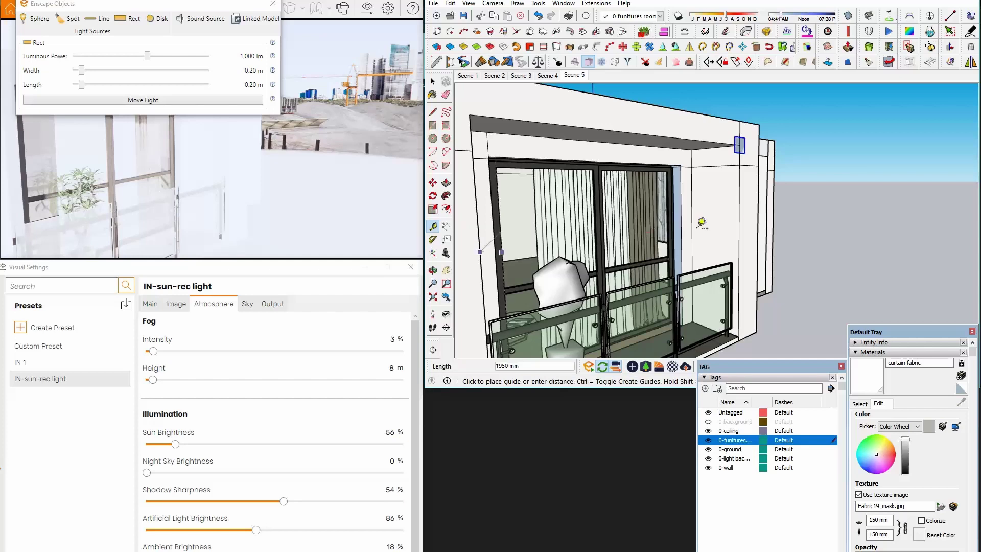
pyautogui.click(742, 218)
pyautogui.click(690, 140)
pyautogui.press('space')
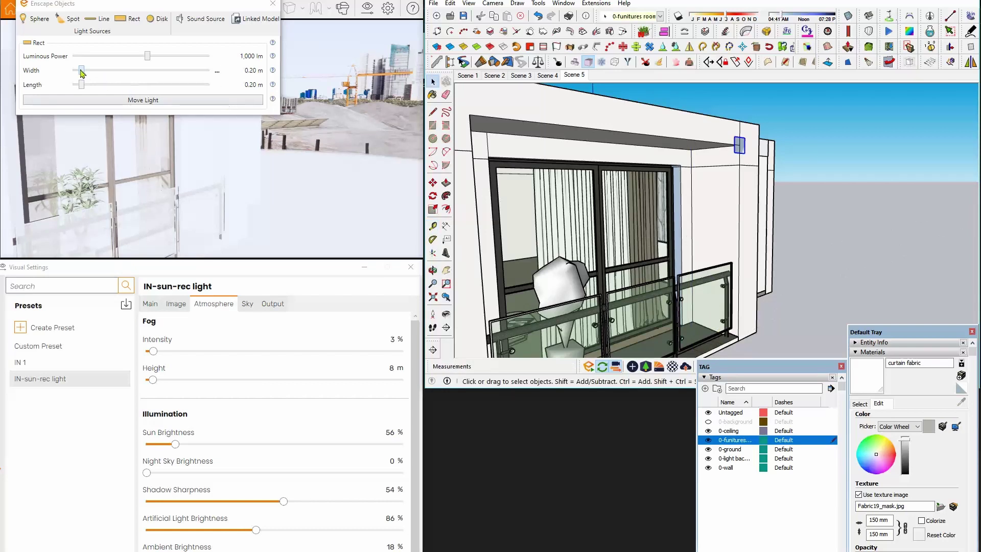
# Step: Enlarge the Rect light to 3.00 m by 3.00 m
pyautogui.moveTo(82, 73); pyautogui.dragTo(209, 70)
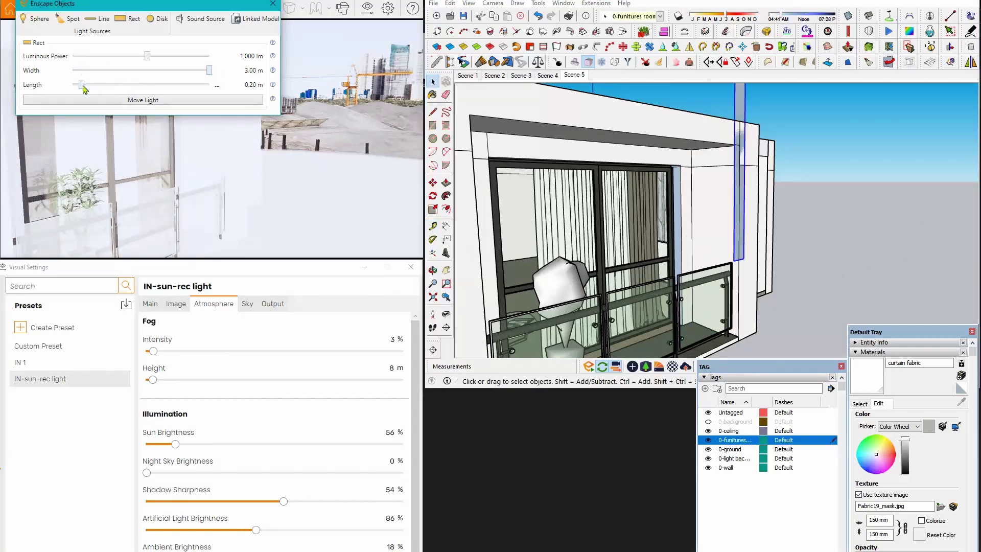
pyautogui.moveTo(82, 85); pyautogui.dragTo(209, 84)
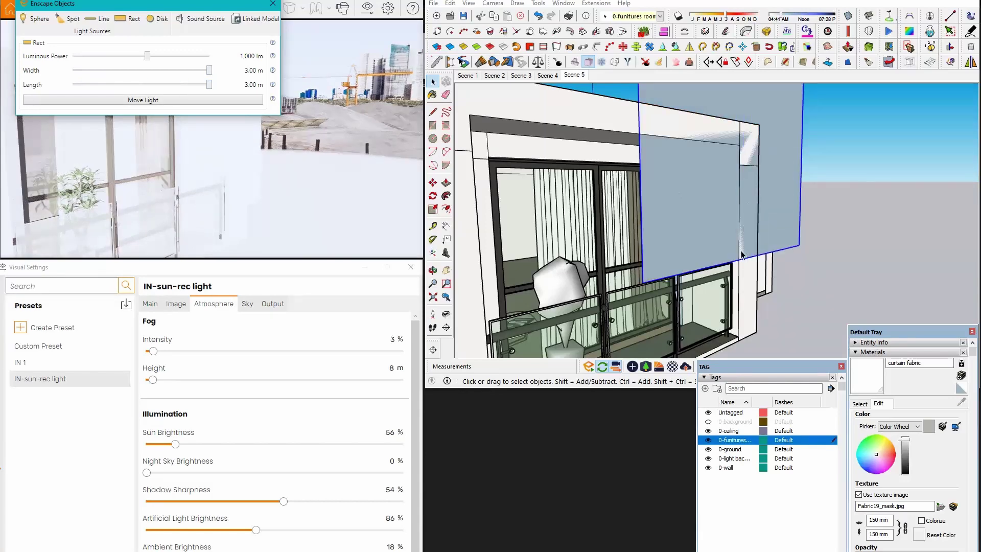
pyautogui.moveTo(742, 255)
pyautogui.mouseDown(button='middle')
pyautogui.moveTo(735, 238)
pyautogui.moveTo(624, 262)
pyautogui.mouseUp(button='middle')
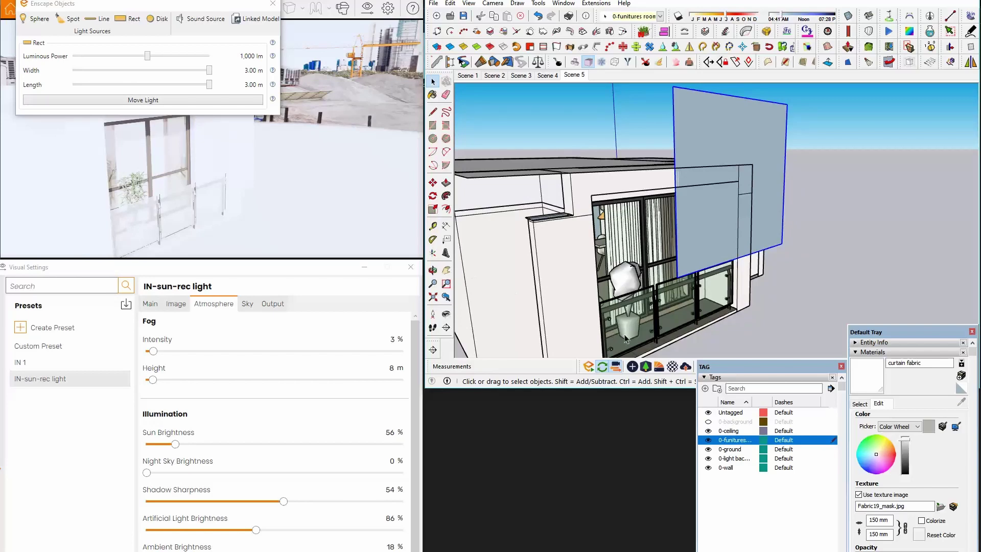
pyautogui.moveTo(738, 280); pyautogui.dragTo(743, 288, button='middle')
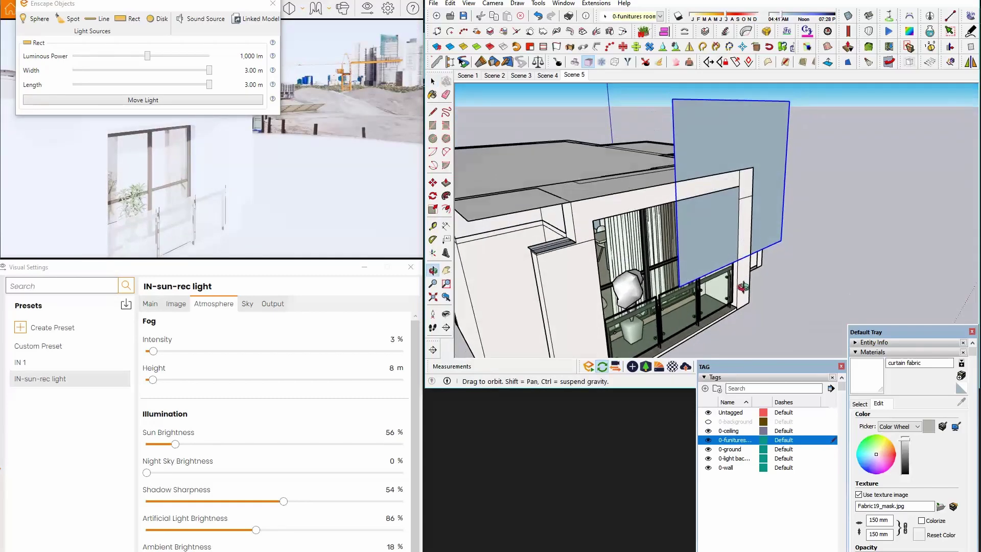
# Step: Move the light panel down onto the building face so it covers the balcony opening
pyautogui.press('m')
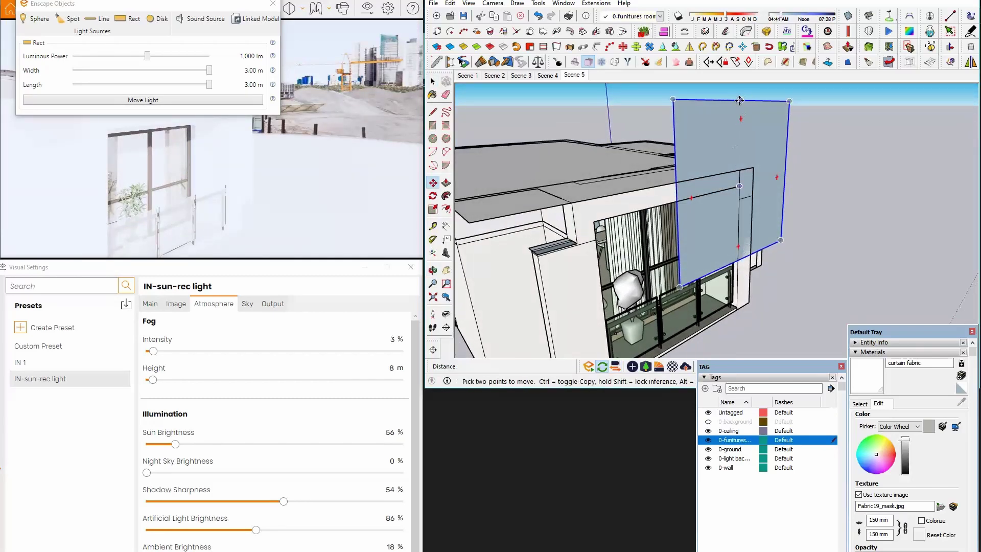
pyautogui.moveTo(740, 101); pyautogui.dragTo(677, 200)
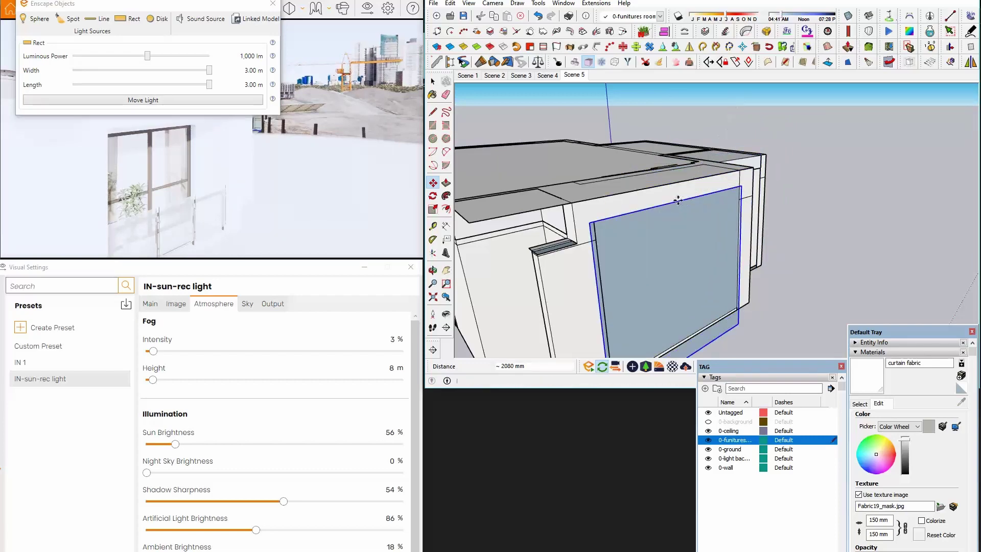
pyautogui.moveTo(678, 200); pyautogui.dragTo(745, 218, button='middle')
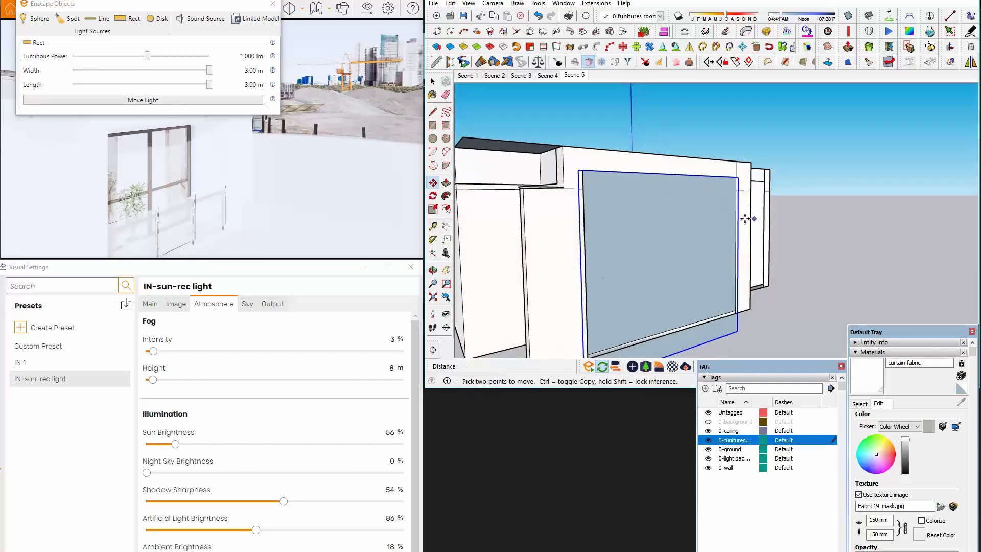
pyautogui.scroll(3, 745, 219)
pyautogui.moveTo(745, 218); pyautogui.dragTo(745, 206)
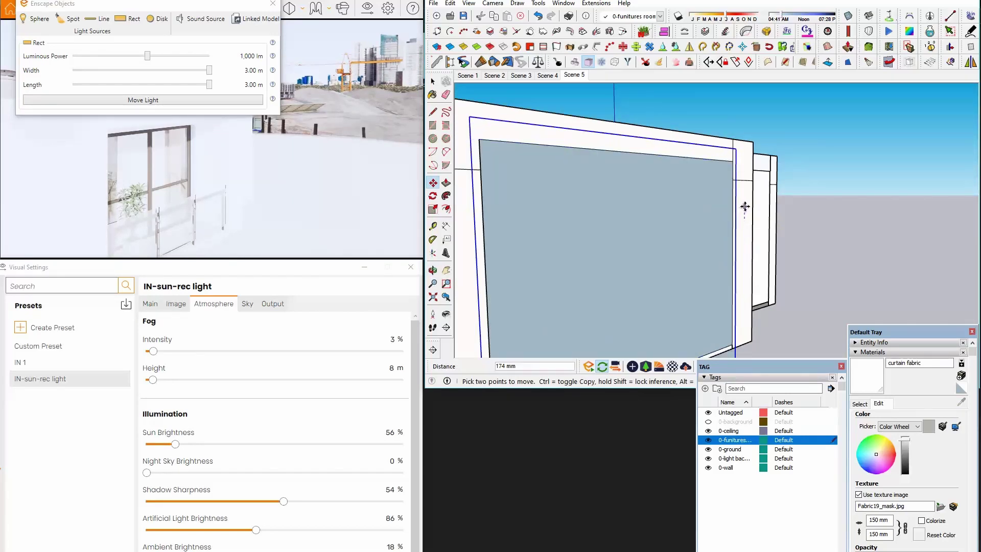
pyautogui.moveTo(739, 202)
pyautogui.mouseDown(button='middle')
pyautogui.moveTo(747, 202)
pyautogui.moveTo(711, 205)
pyautogui.mouseUp(button='middle')
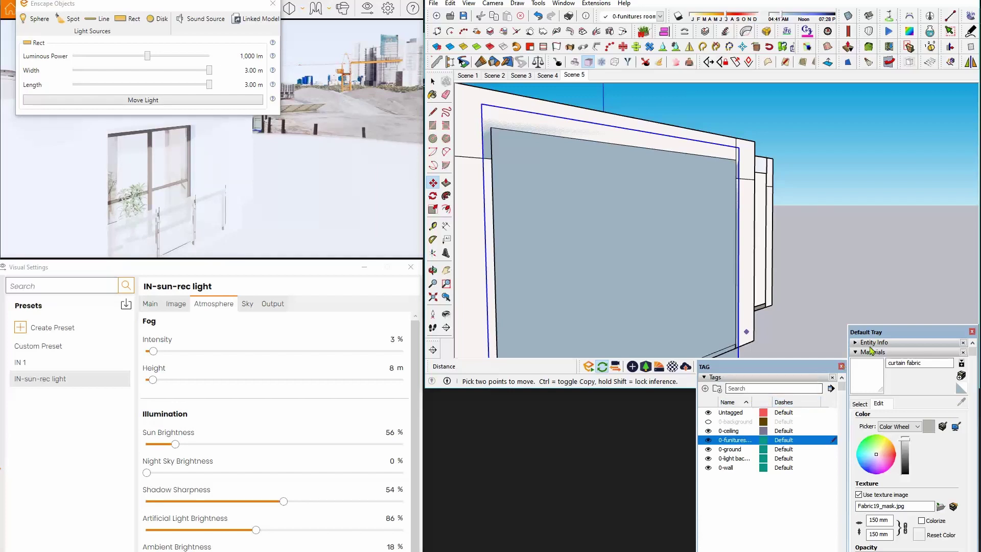
# Step: Assign the light panel to the 0-light bacolny tag in Entity Info
pyautogui.click(875, 342)
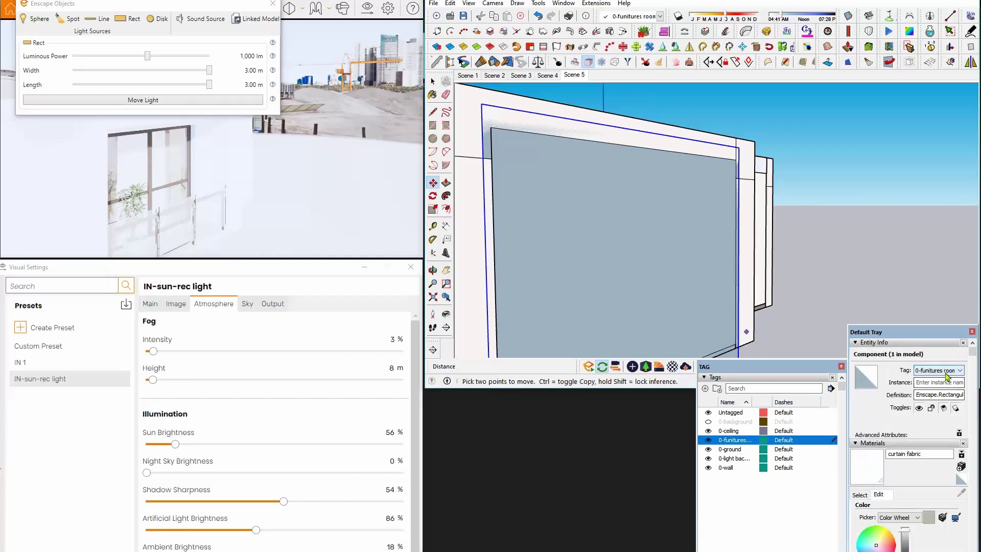
pyautogui.click(946, 371)
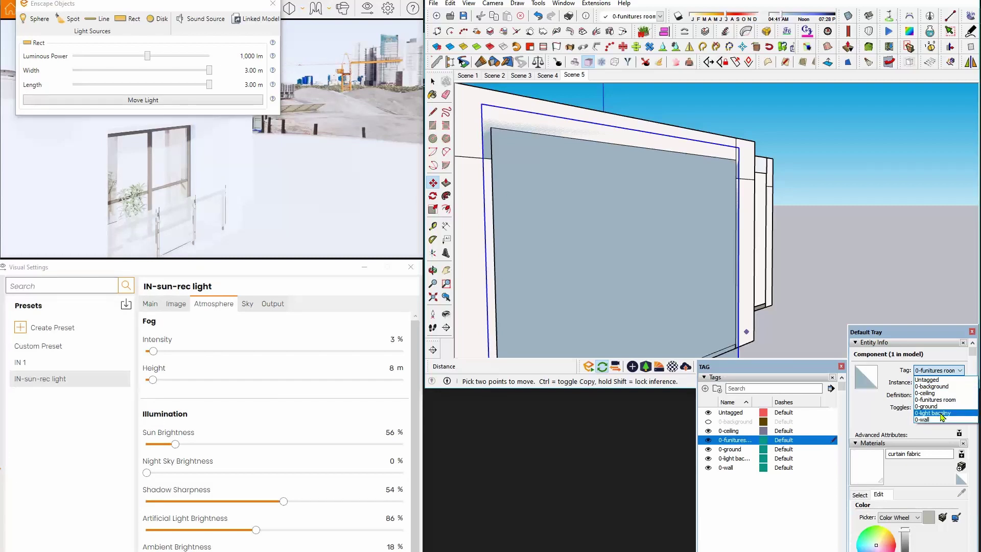
pyautogui.click(942, 415)
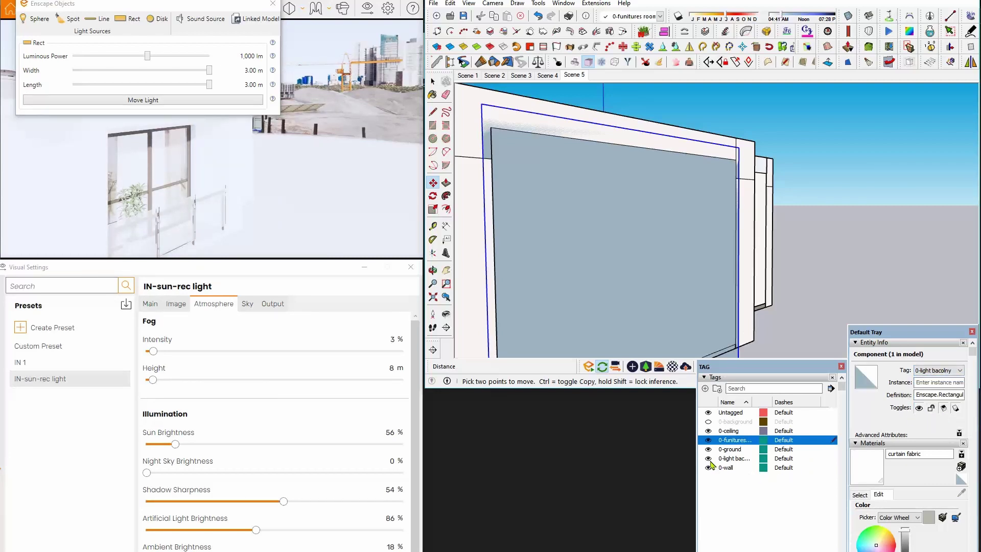
# Step: Hide the 0-light bacolny tag to reveal the balcony door
pyautogui.click(709, 459)
pyautogui.click(708, 458)
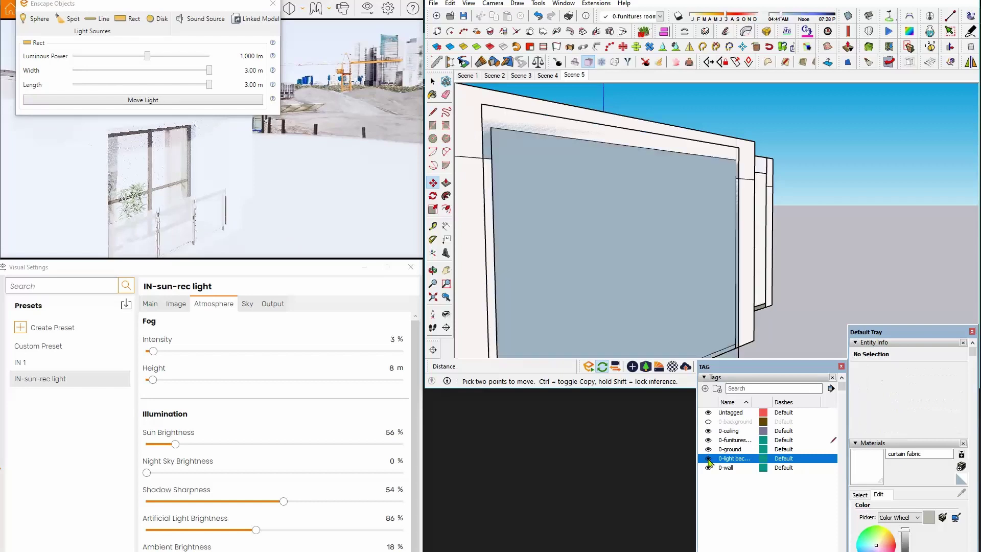
pyautogui.click(708, 459)
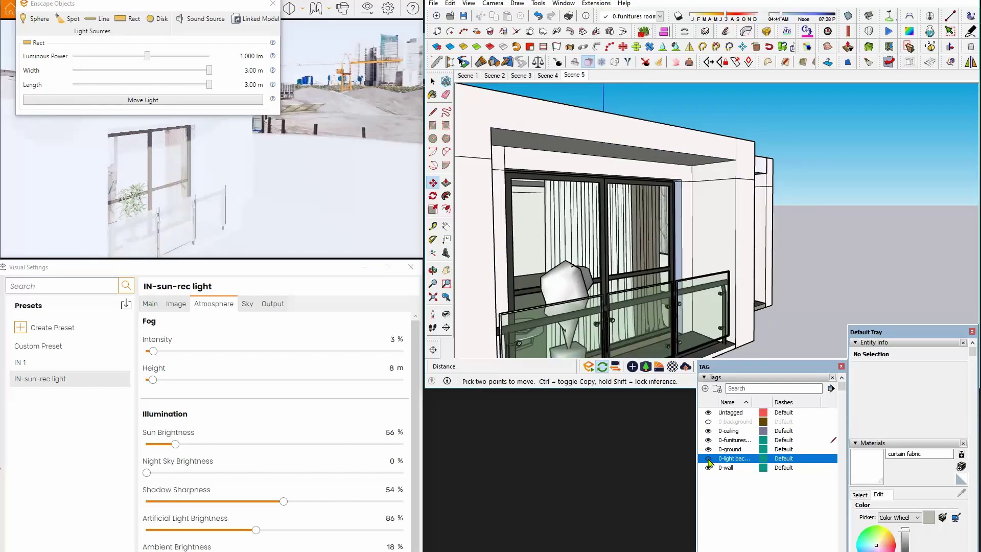
# Step: Unhide the 0-light bacolny tag, select the Rect light, and switch to Scene 2
pyautogui.click(709, 459)
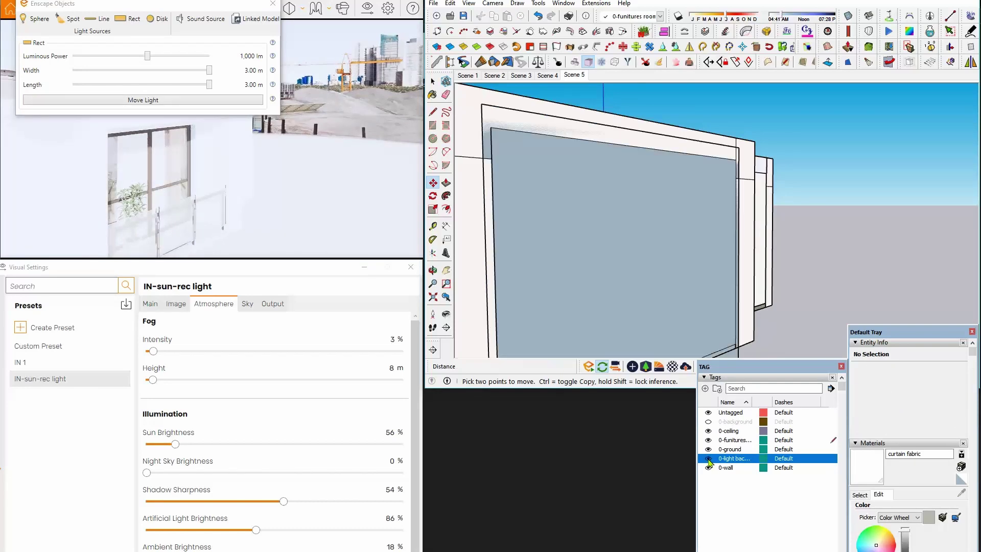
pyautogui.press('space')
pyautogui.click(661, 277)
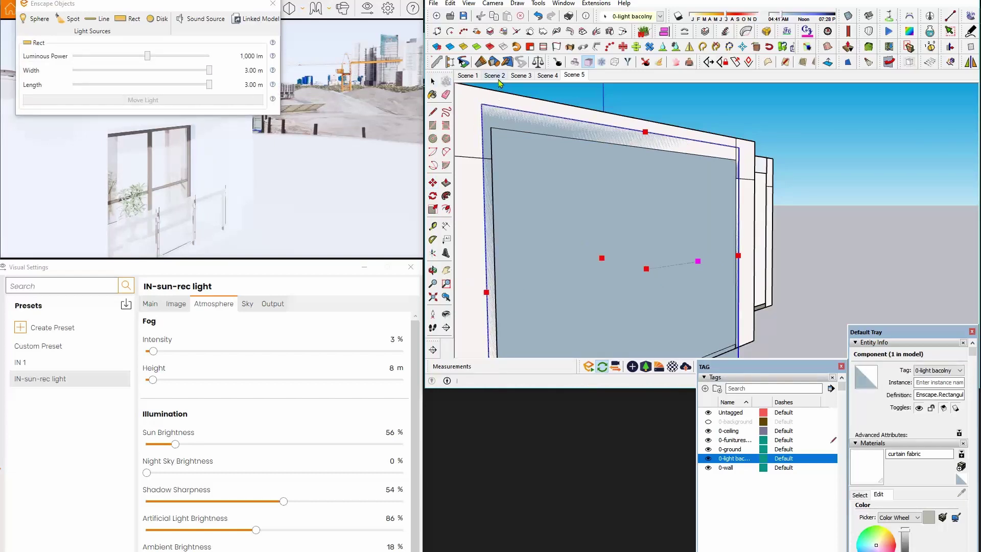
pyautogui.click(496, 75)
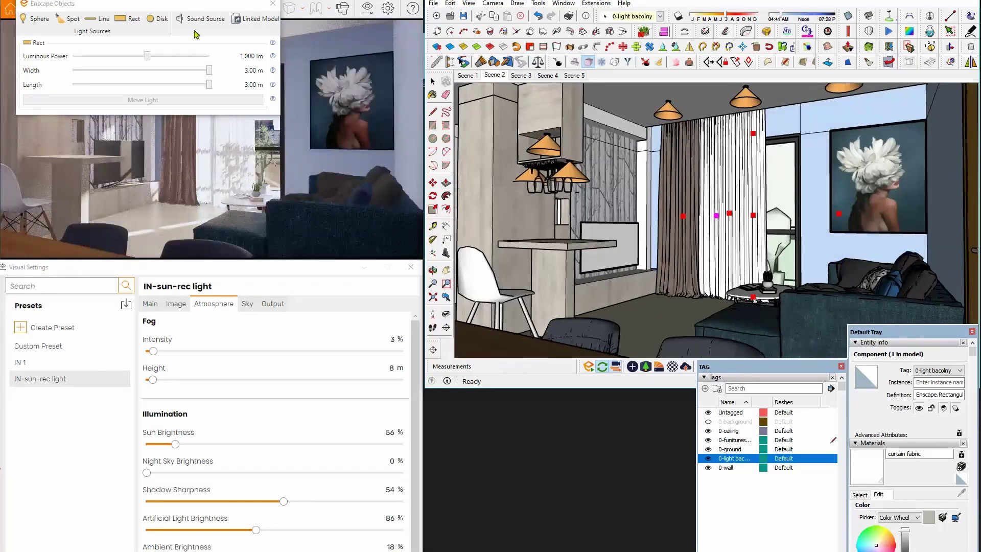
# Step: Set the balcony Rect light's luminous power to 76,184 lm and view the render full screen
pyautogui.moveTo(202, 8); pyautogui.dragTo(614, 403)
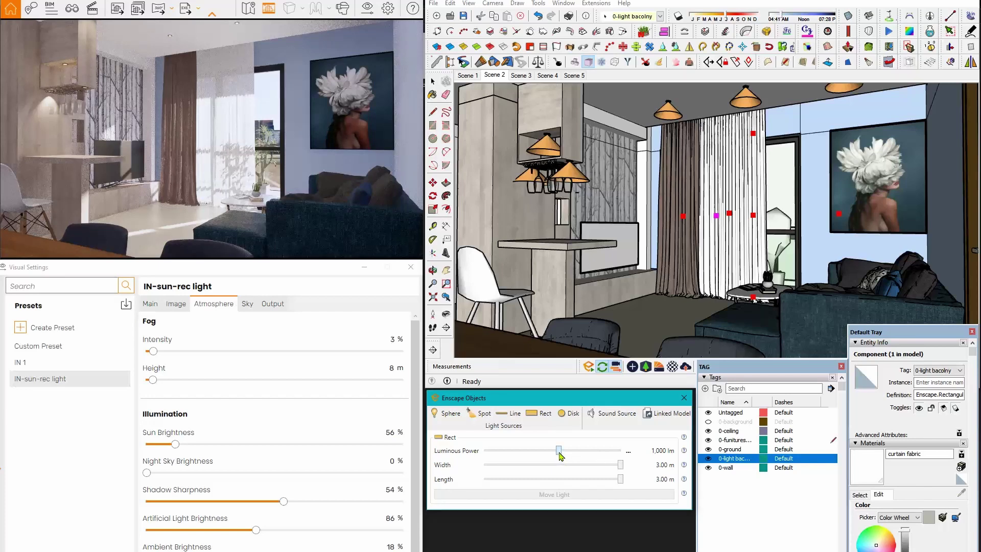
pyautogui.moveTo(558, 450)
pyautogui.mouseDown()
pyautogui.moveTo(590, 450)
pyautogui.moveTo(602, 462)
pyautogui.mouseUp()
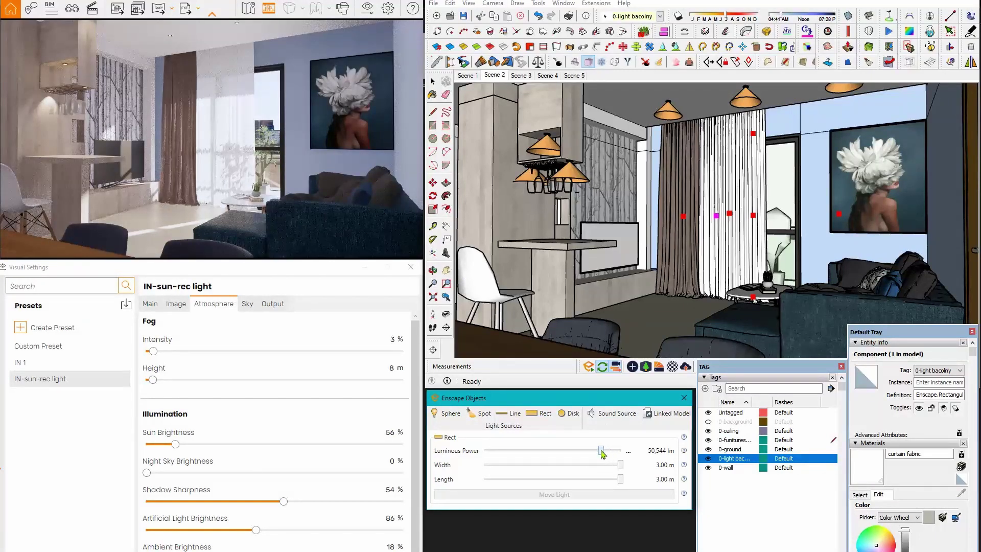
pyautogui.moveTo(601, 450); pyautogui.dragTo(622, 451)
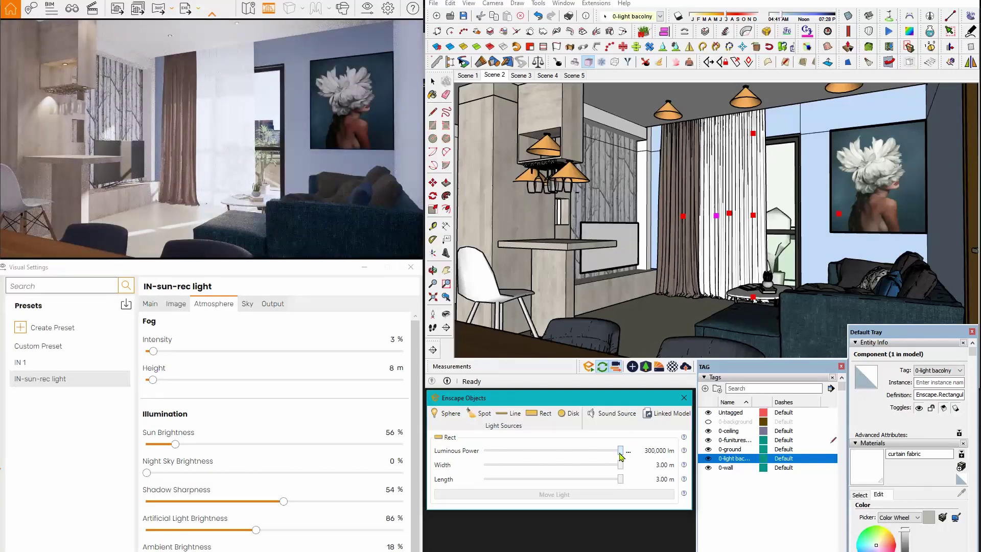
pyautogui.moveTo(621, 456); pyautogui.dragTo(600, 457)
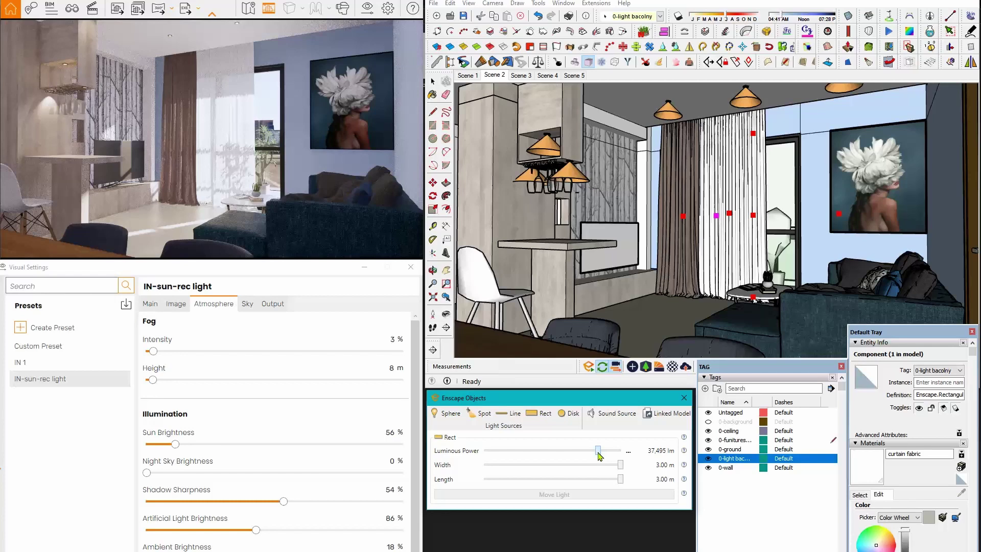
pyautogui.moveTo(598, 450); pyautogui.dragTo(605, 451)
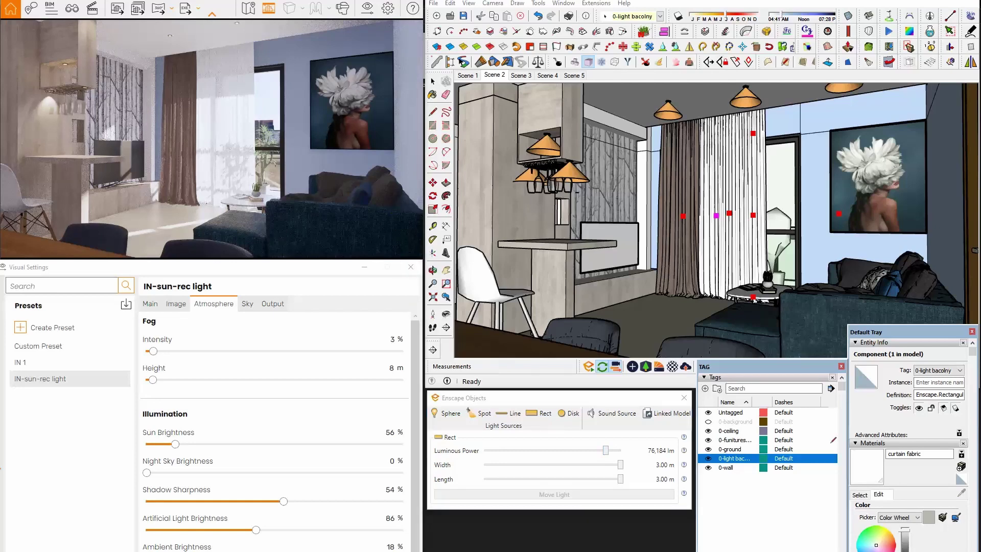
pyautogui.press('F11')
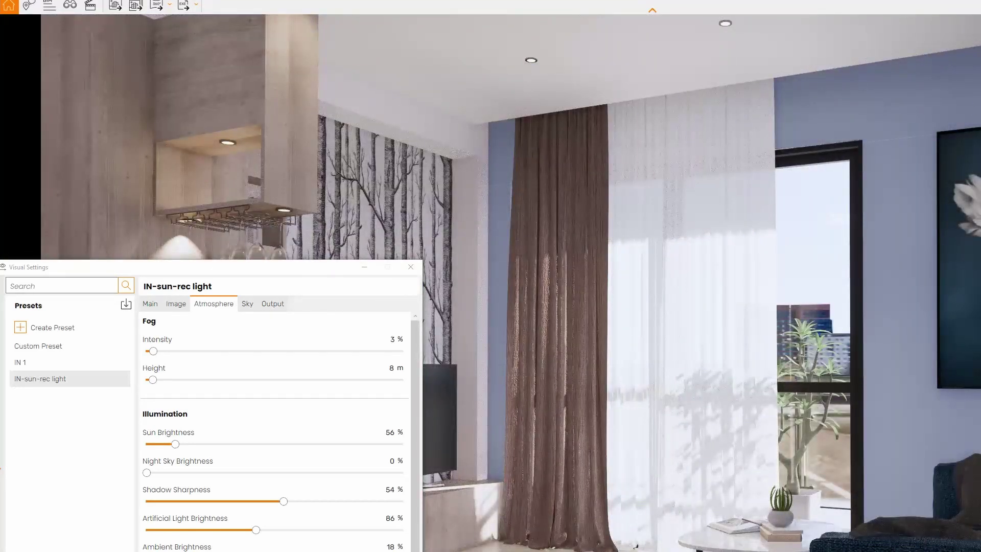
# Step: Hide the balcony light tag and compare the full-screen render without it
pyautogui.press('F11')
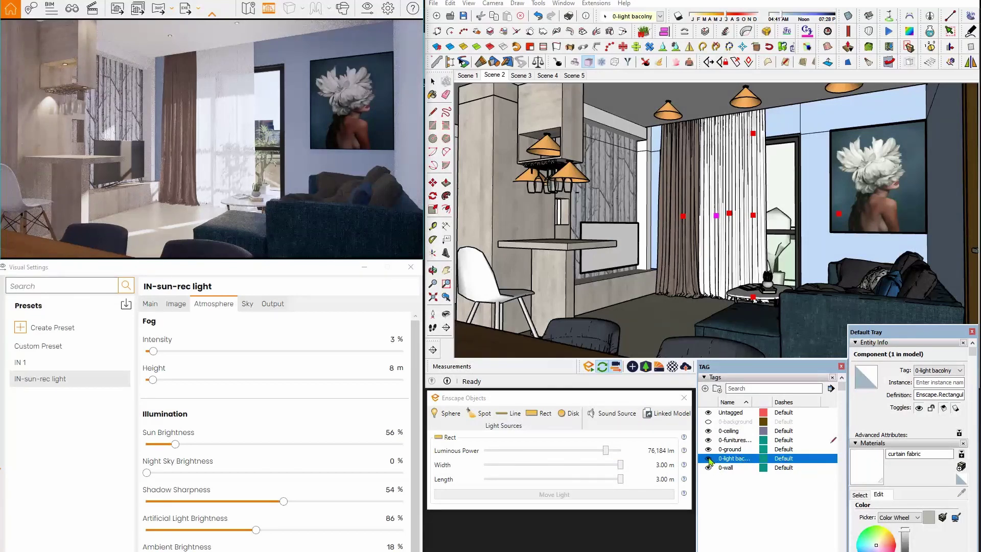
pyautogui.click(708, 459)
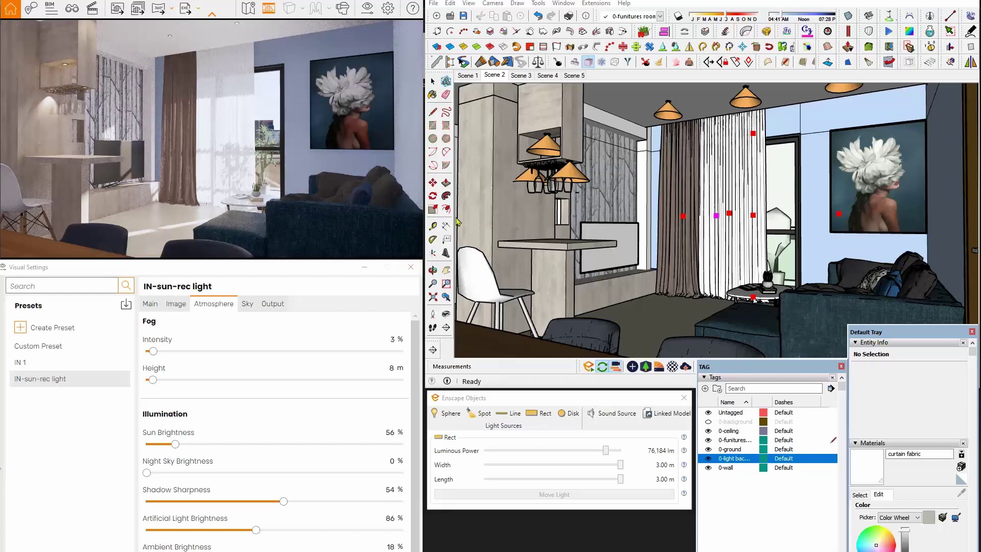
pyautogui.click(708, 459)
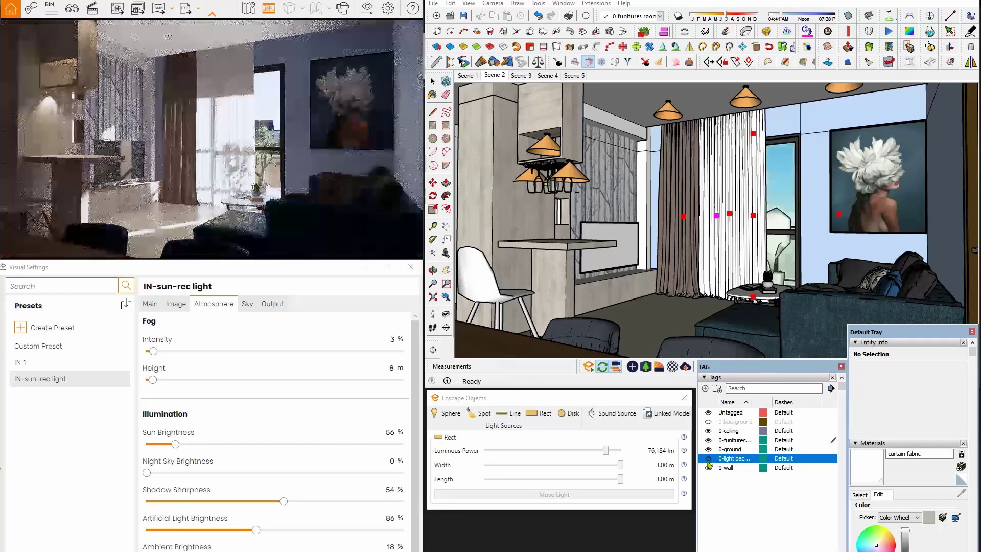
pyautogui.press('F11')
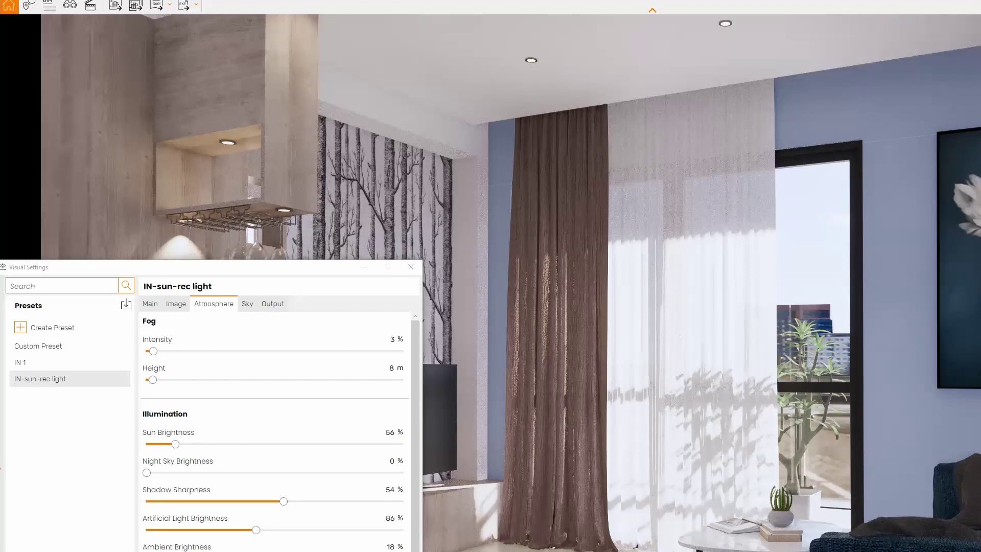
pyautogui.click(364, 267)
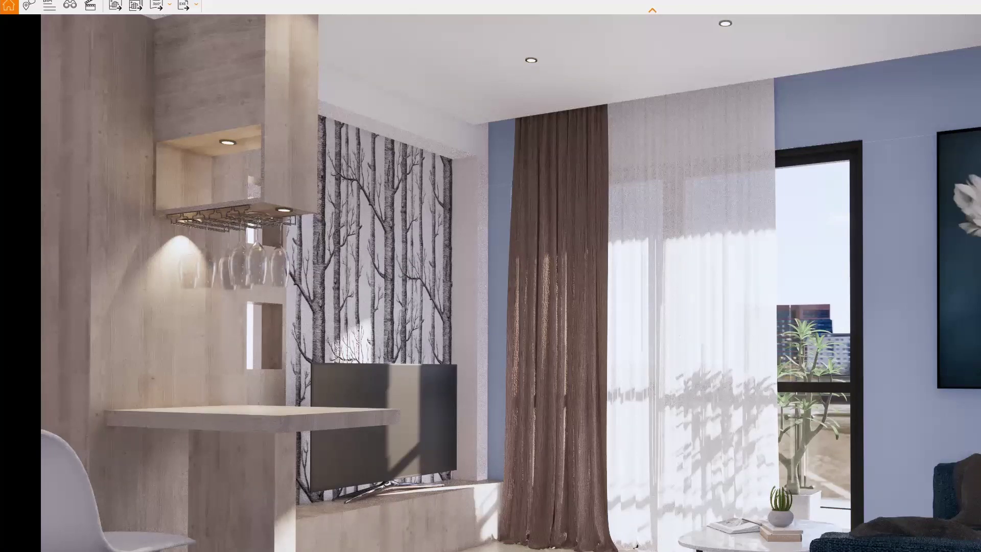
# Step: Turn the balcony light back on, review the full-screen render, and bring up Visual Settings
pyautogui.press('F11')
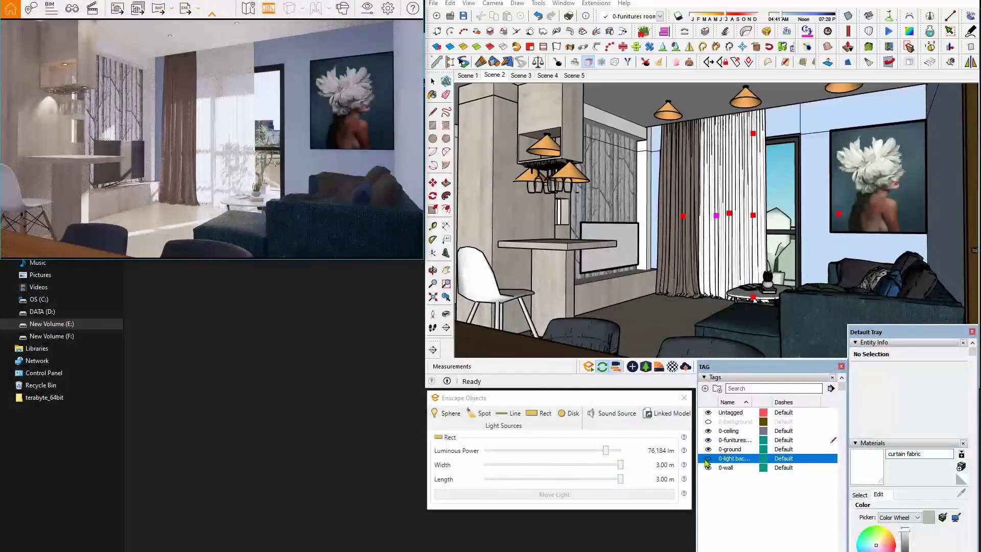
pyautogui.click(707, 459)
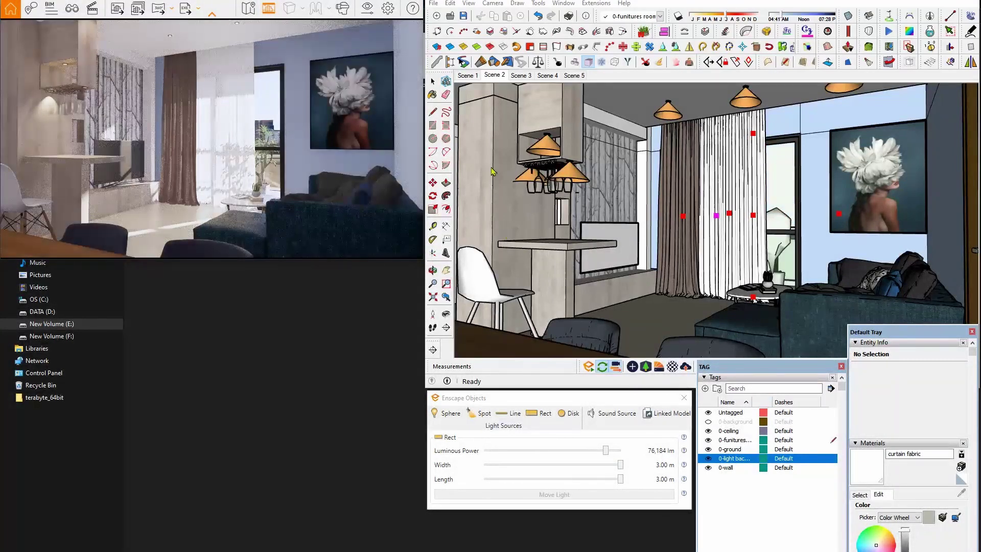
pyautogui.press('F11')
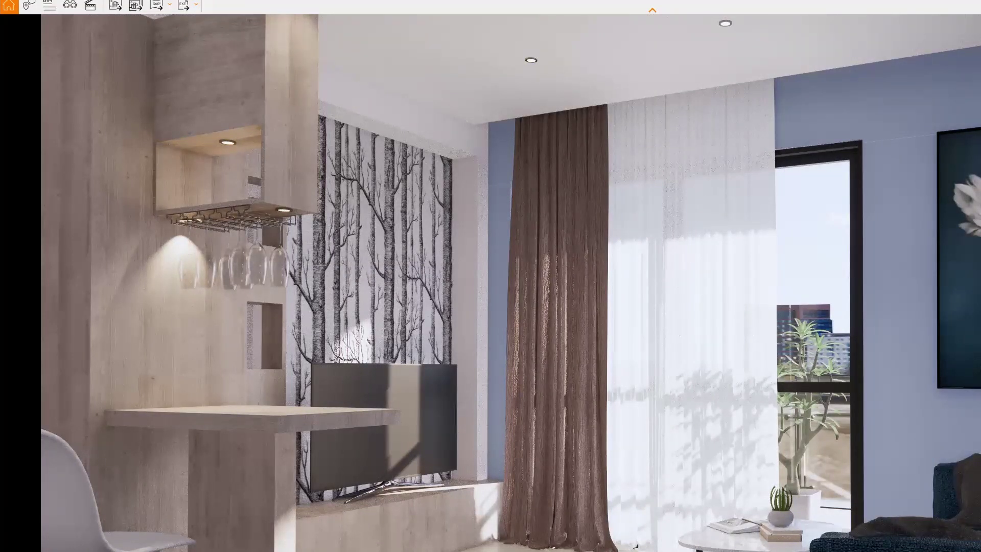
pyautogui.press('F11')
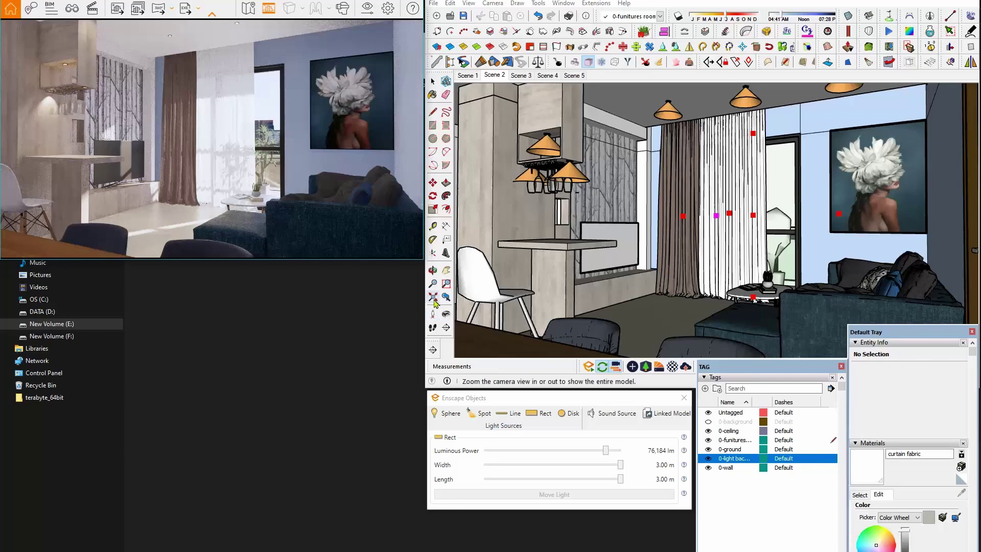
pyautogui.click(367, 7)
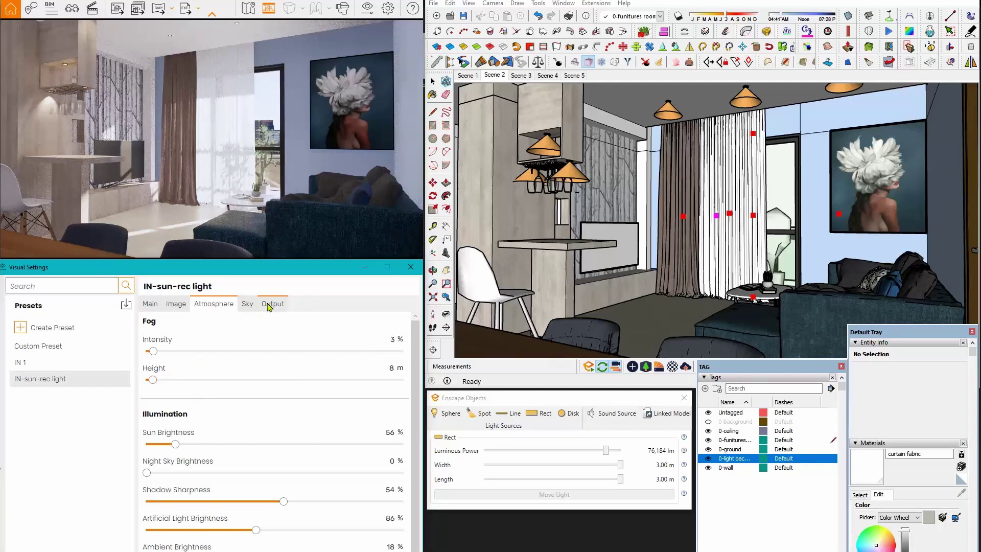
# Step: Set output resolution to Ultra HD 3840×2160 and cancel Batch Rendering
pyautogui.click(270, 305)
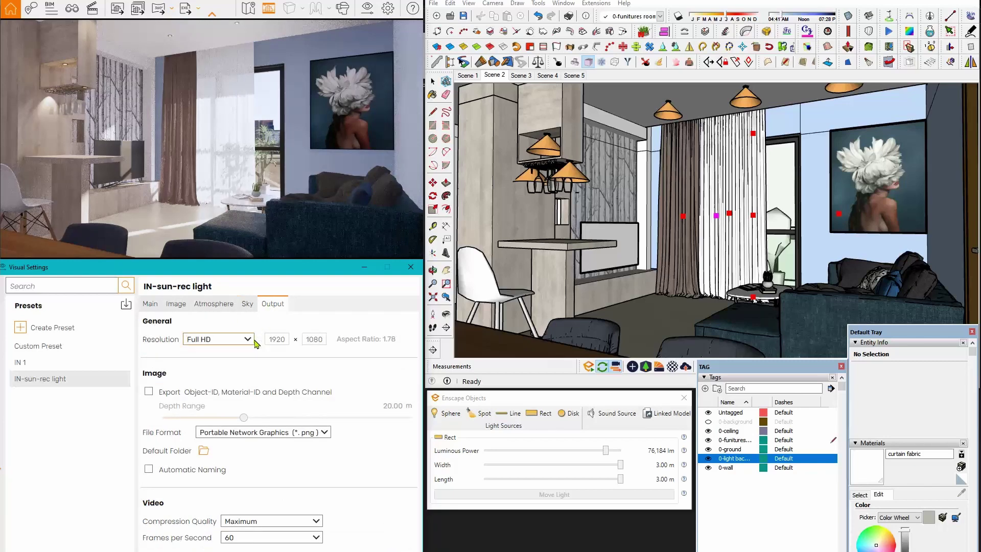
pyautogui.click(249, 340)
pyautogui.click(223, 397)
pyautogui.click(151, 304)
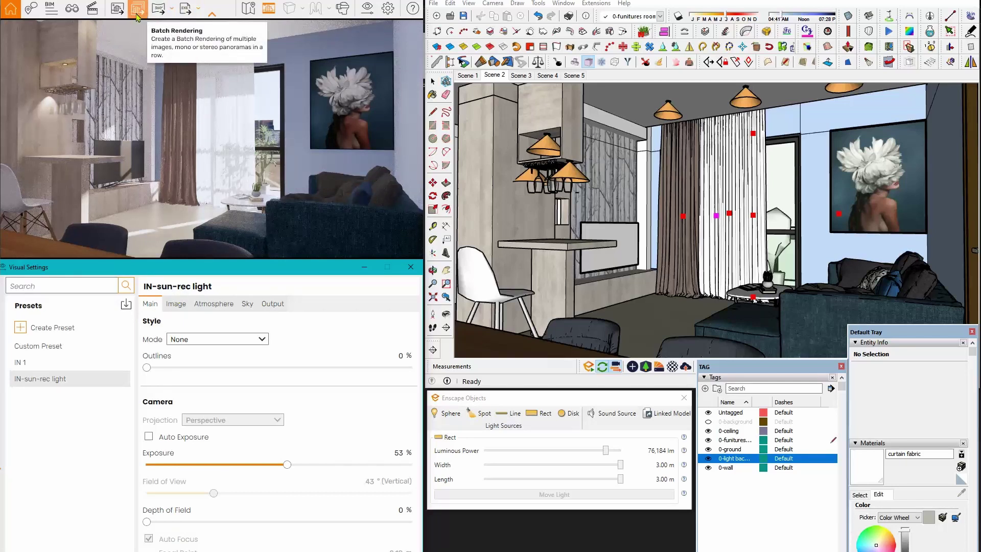
pyautogui.click(146, 17)
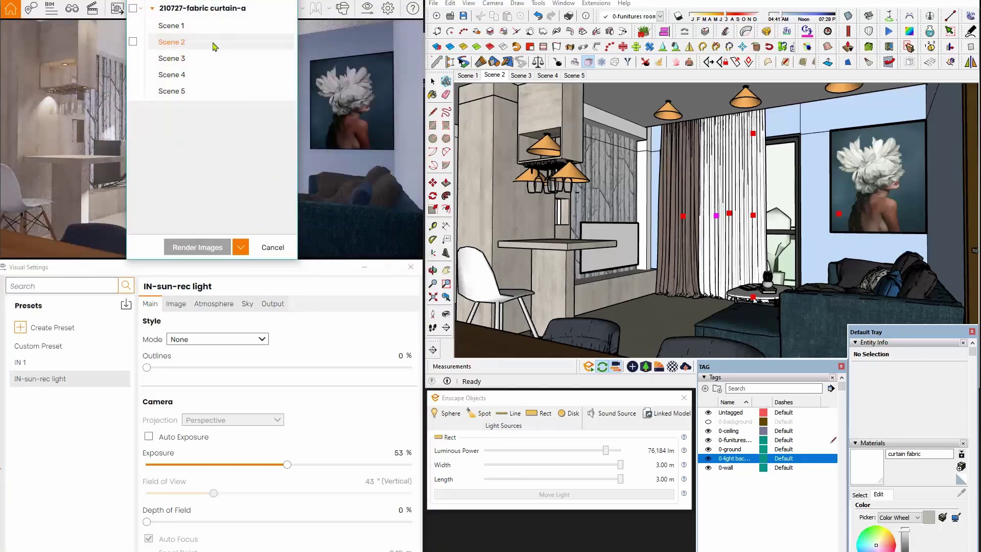
pyautogui.click(274, 248)
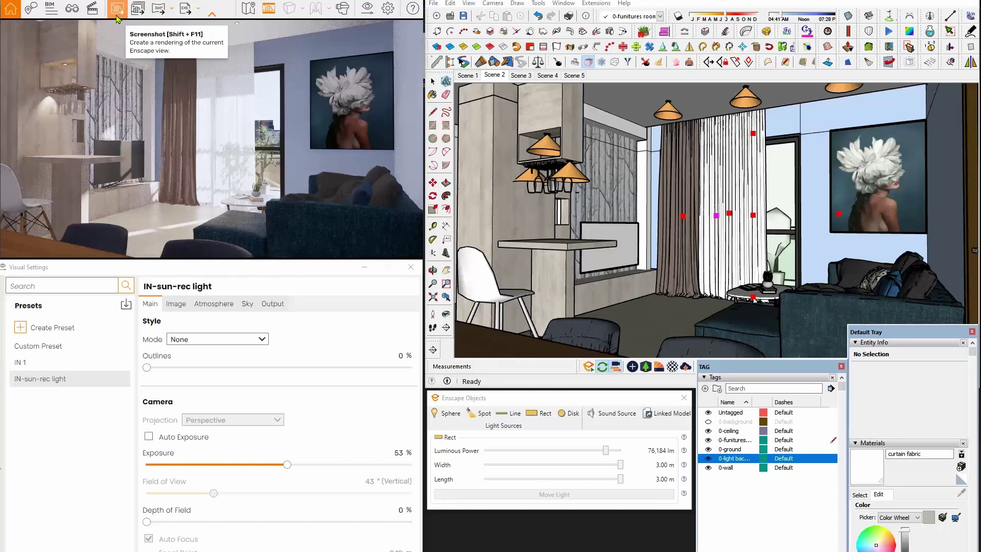
# Step: Save the Enscape screenshot as view 1.png on New Volume (F:) and open it in Photos
pyautogui.click(117, 19)
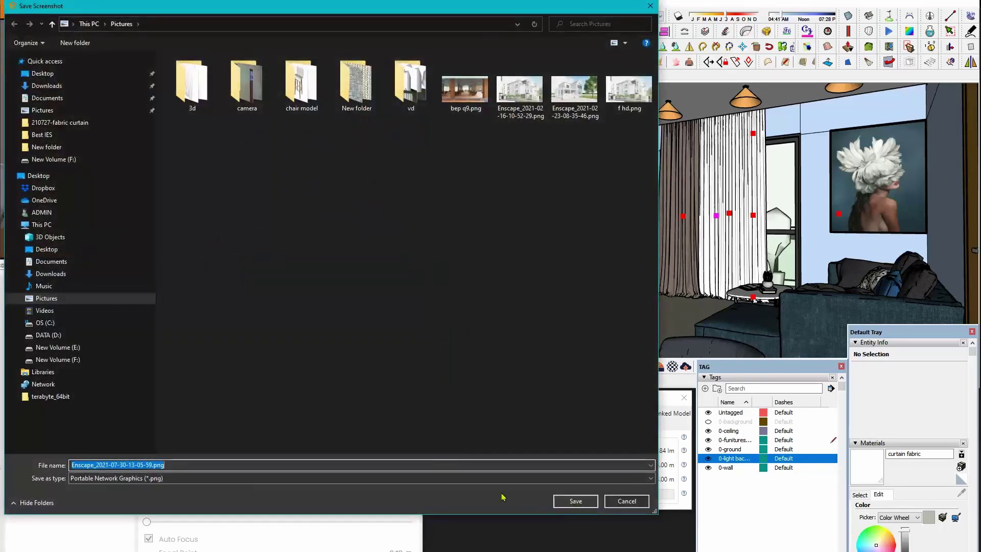
pyautogui.click(82, 360)
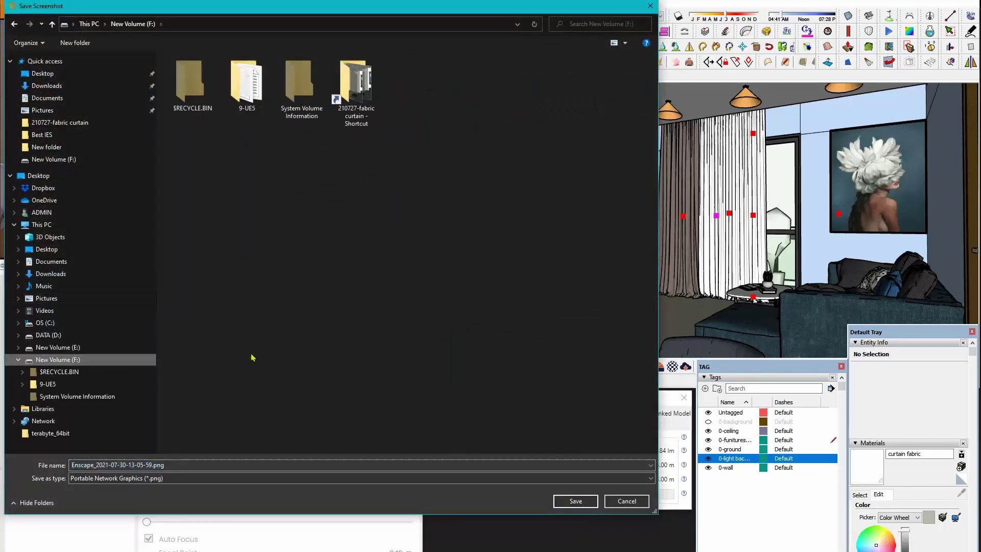
pyautogui.click(231, 464)
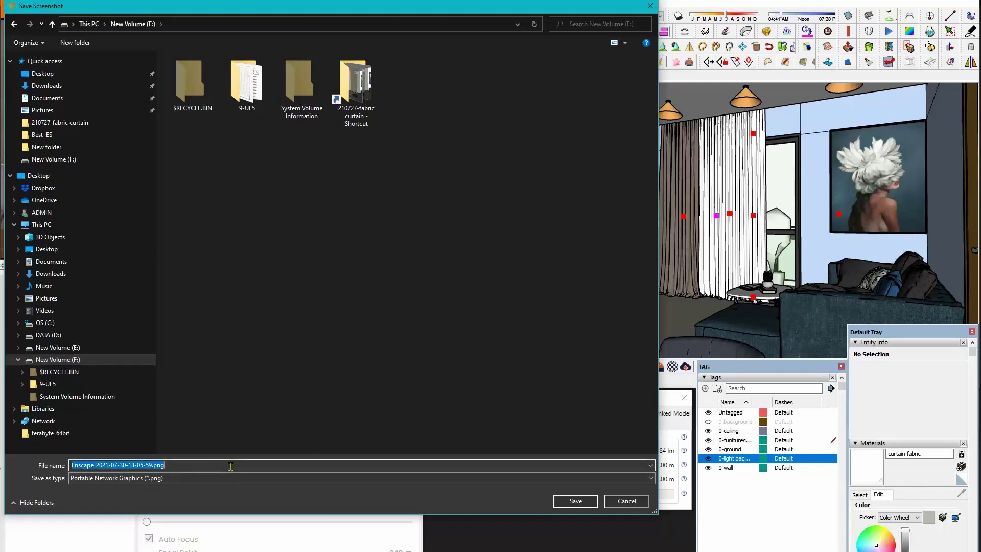
pyautogui.write('view 1')
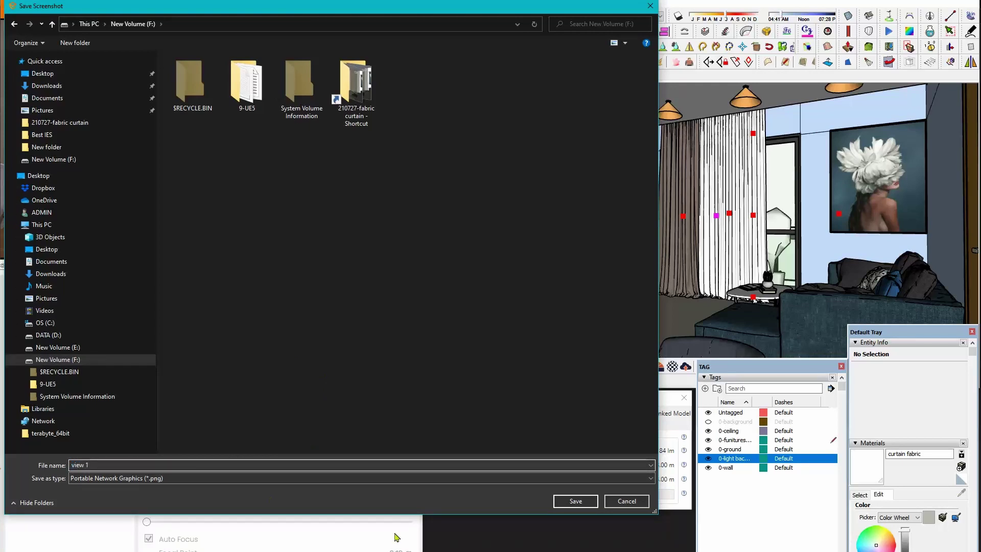
pyautogui.click(574, 501)
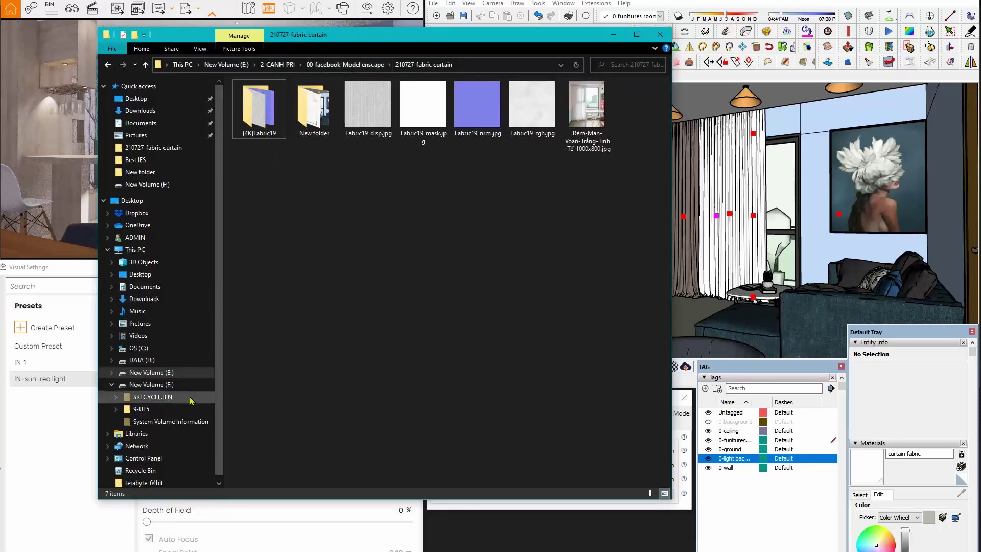
pyautogui.click(151, 384)
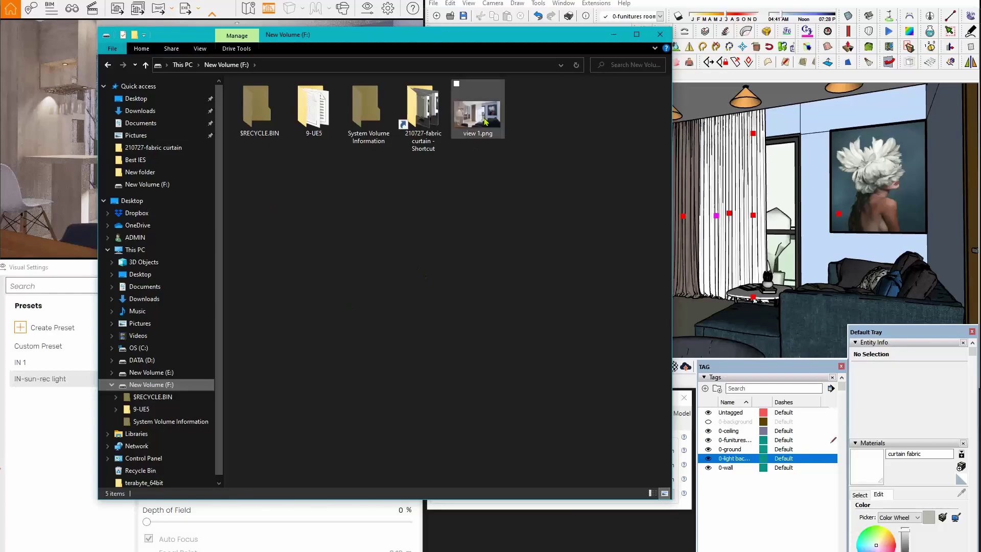
pyautogui.doubleClick(484, 119)
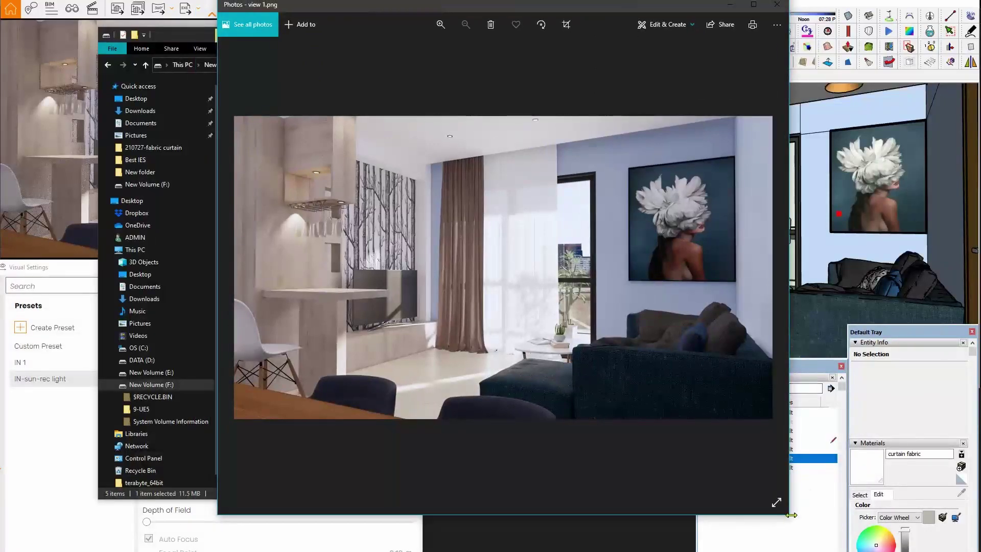
# Step: Stretch the view 1.png Photos window to the screen edges and make it taller
pyautogui.moveTo(790, 518); pyautogui.dragTo(976, 514)
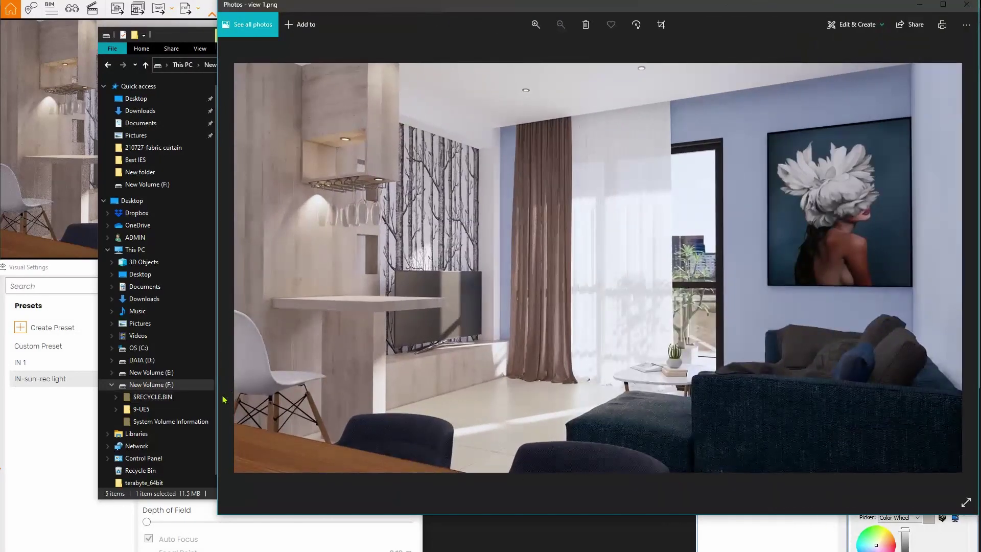
pyautogui.moveTo(213, 404); pyautogui.dragTo(1, 403)
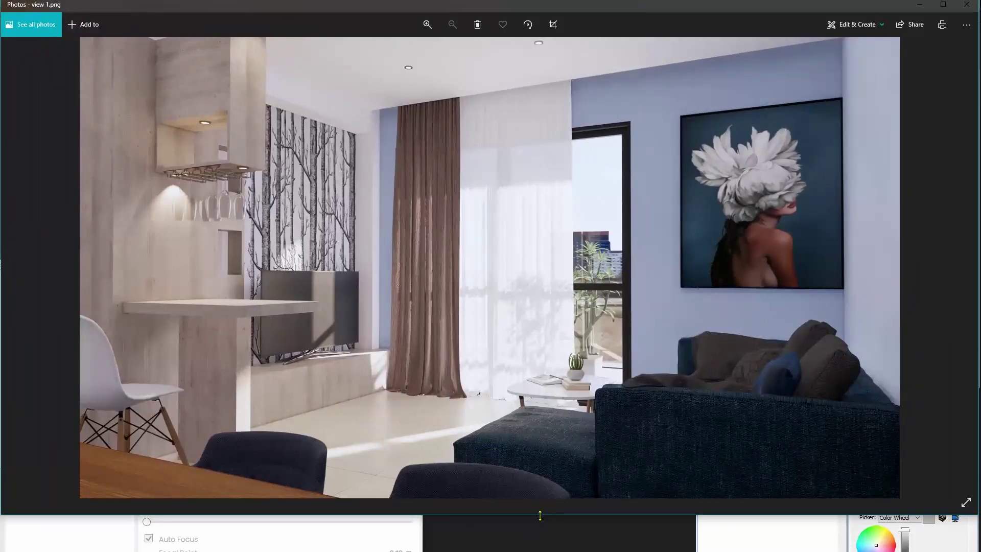
pyautogui.moveTo(540, 516); pyautogui.dragTo(540, 550)
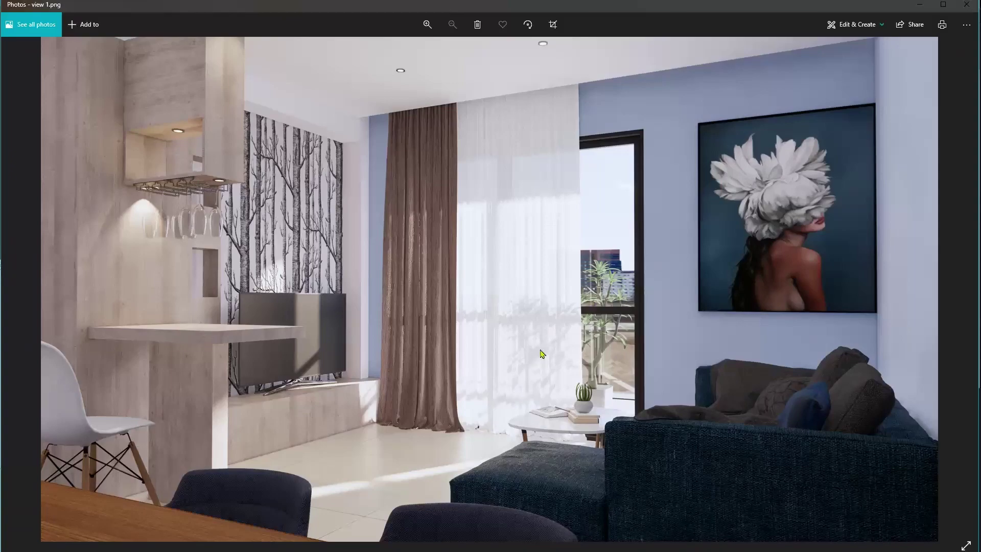
# Step: Zoom in close on the sheer curtain and pan down along its folds
pyautogui.scroll(2, 534, 281)
pyautogui.scroll(2, 529, 241)
pyautogui.scroll(2, 525, 205)
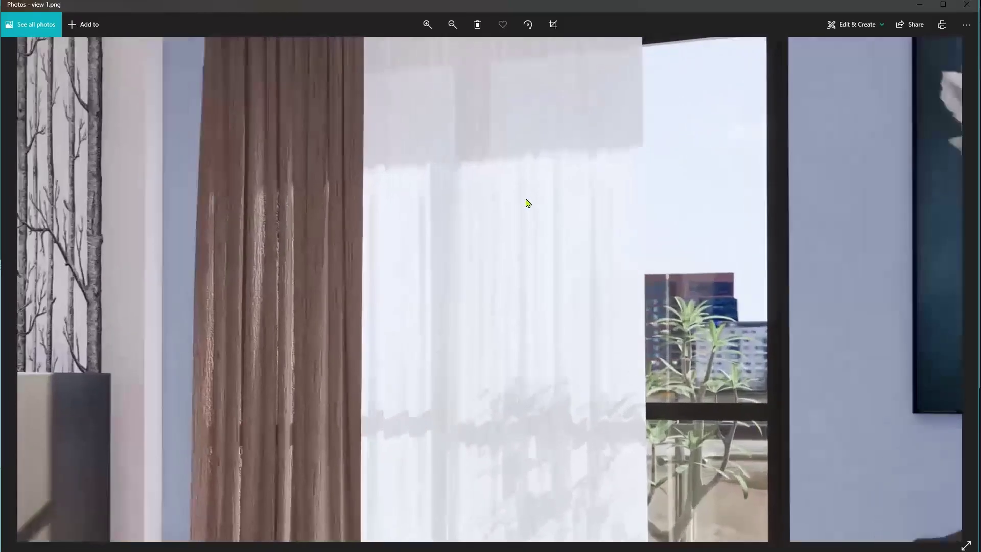
pyautogui.scroll(2, 528, 202)
pyautogui.moveTo(527, 203); pyautogui.dragTo(563, 309)
pyautogui.scroll(2, 491, 238)
pyautogui.scroll(2, 491, 239)
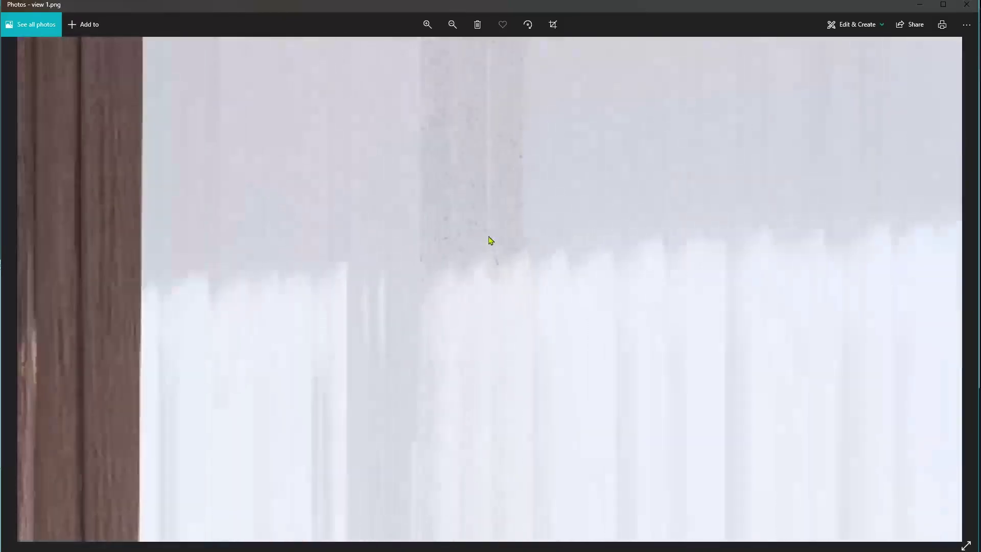
pyautogui.scroll(1, 490, 240)
pyautogui.moveTo(501, 243)
pyautogui.mouseDown()
pyautogui.moveTo(502, 442)
pyautogui.moveTo(427, 466)
pyautogui.mouseUp()
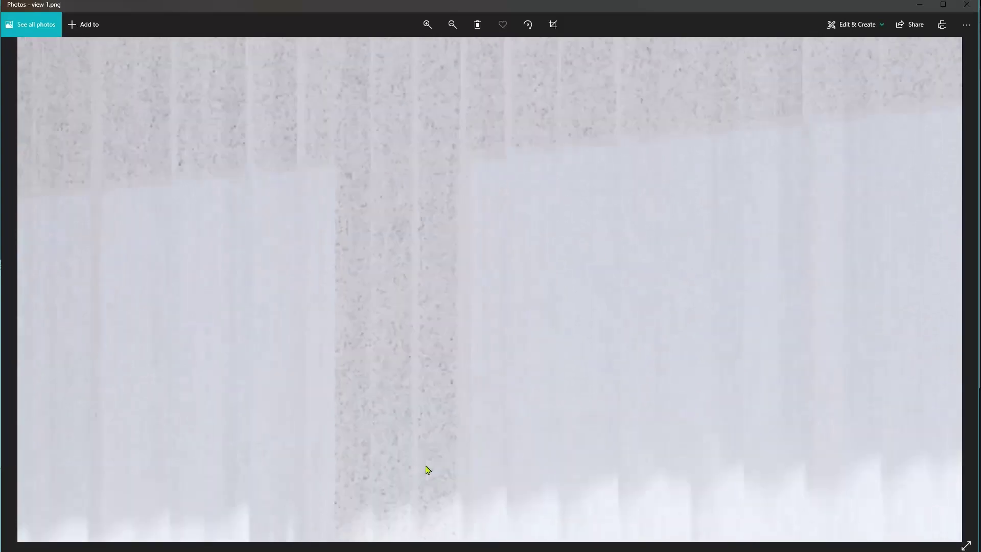
pyautogui.moveTo(582, 429); pyautogui.dragTo(571, 484)
# Step: Zoom back out so the brown drapes, window and full render are visible
pyautogui.scroll(-2, 584, 412)
pyautogui.scroll(-2, 585, 410)
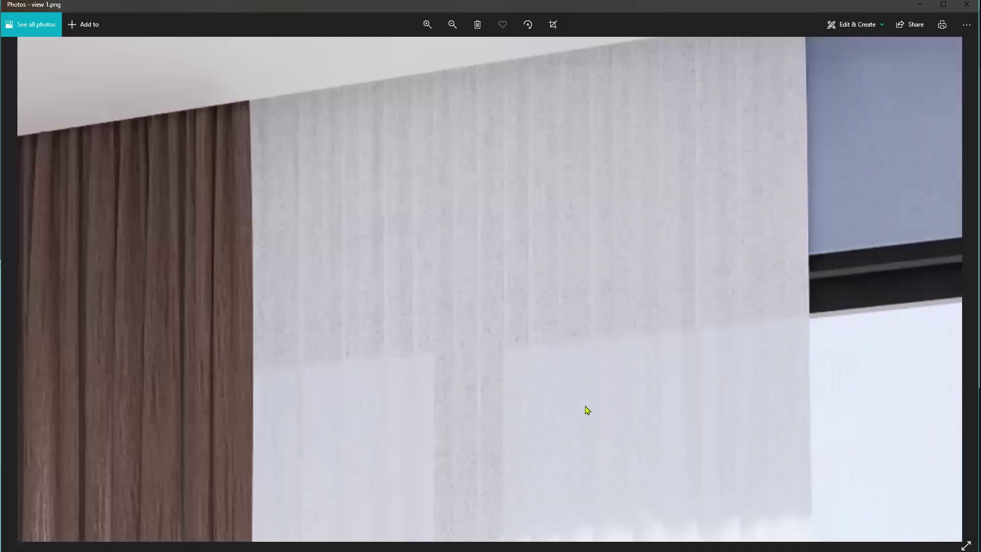
pyautogui.moveTo(595, 429); pyautogui.dragTo(591, 294)
pyautogui.scroll(-2, 589, 298)
pyautogui.scroll(-2, 587, 307)
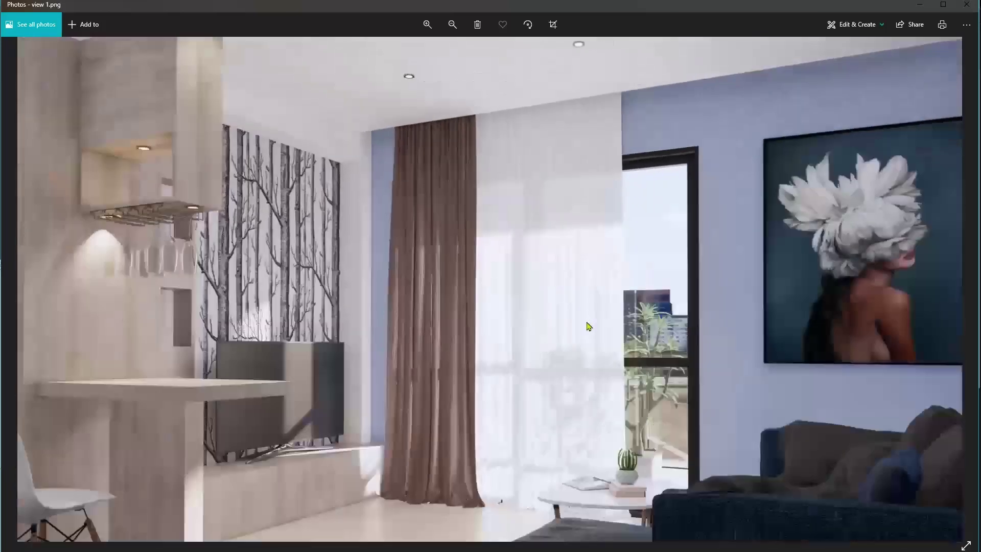
pyautogui.scroll(-1, 587, 326)
pyautogui.scroll(1, 593, 434)
pyautogui.scroll(-1, 582, 429)
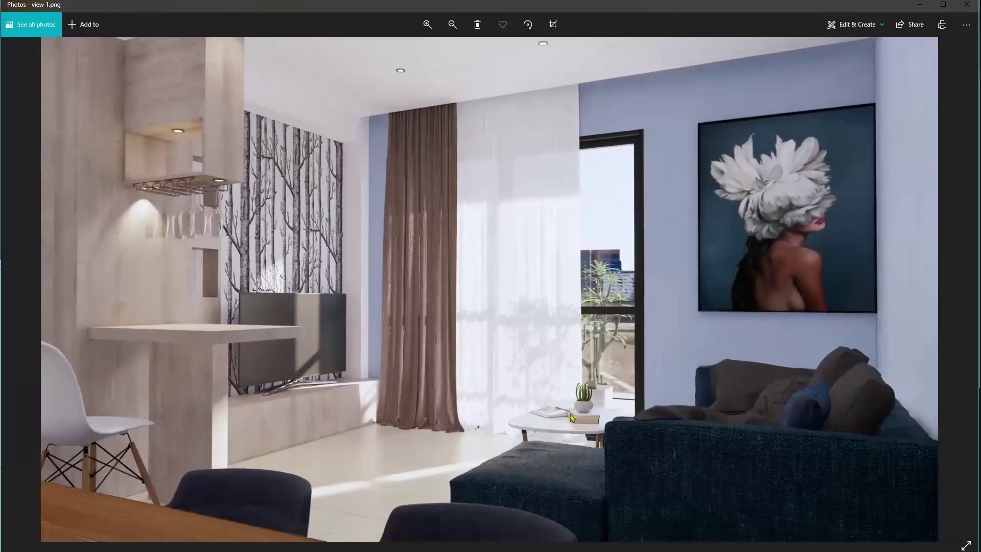